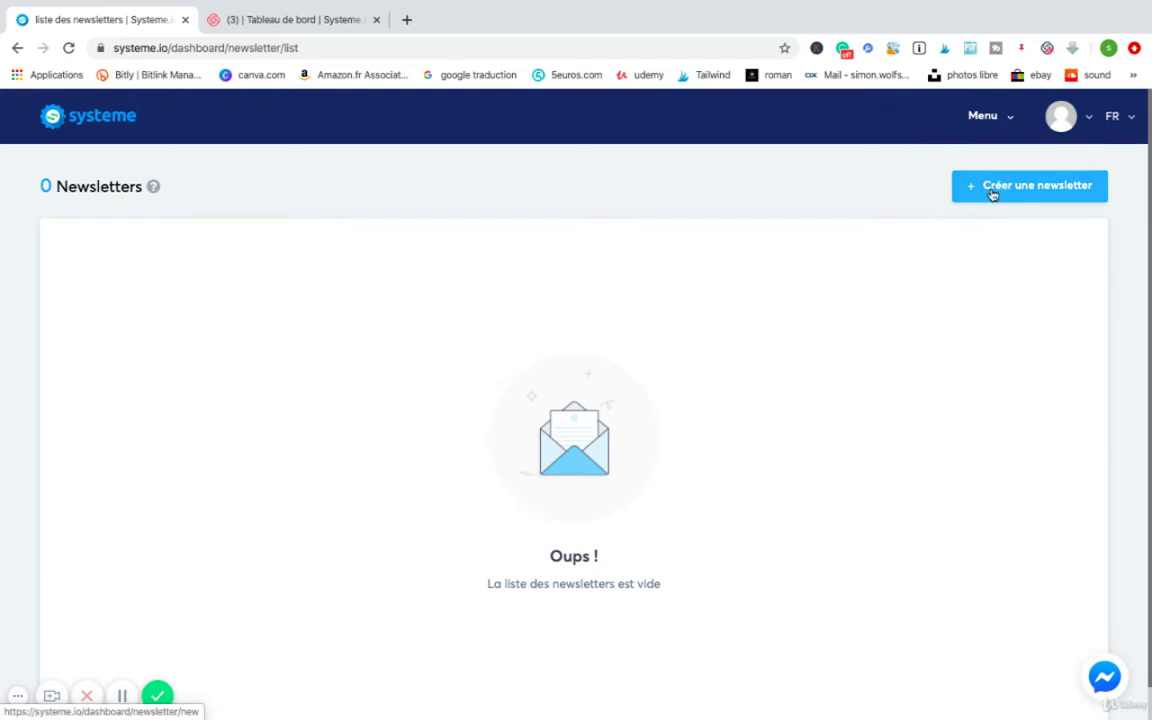
Create a new newsletter and look over its blank form.
click(1017, 190)
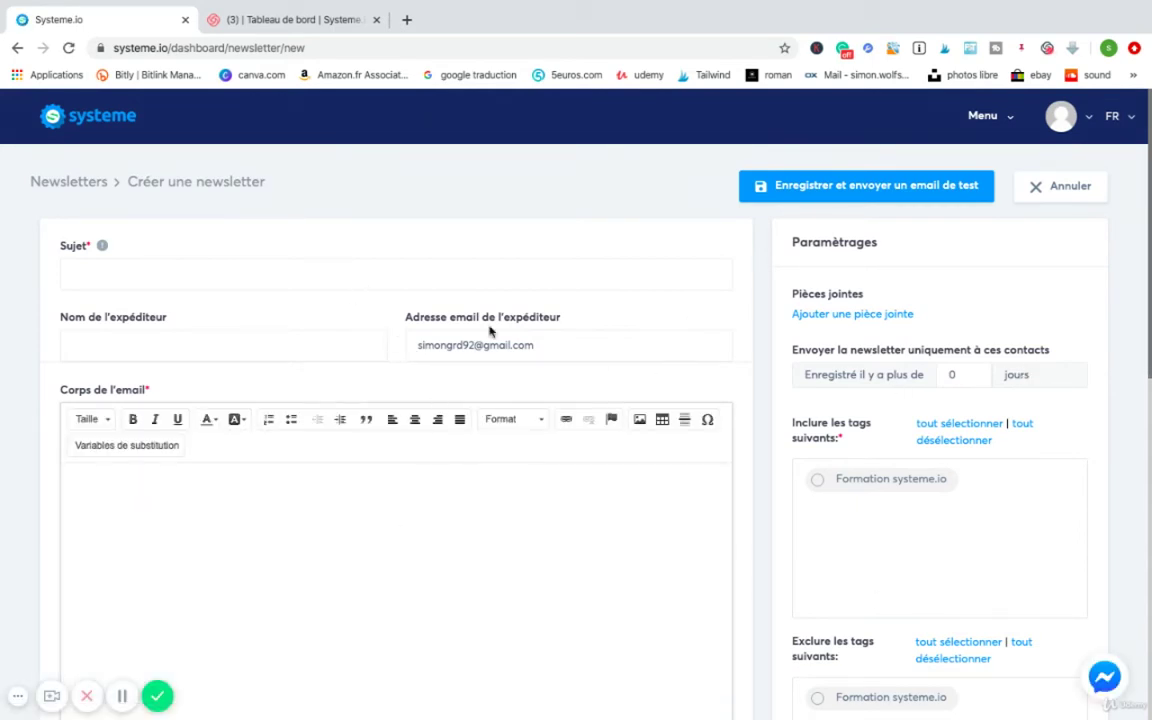
scroll(489, 331, down, 7)
scroll(489, 331, up, 7)
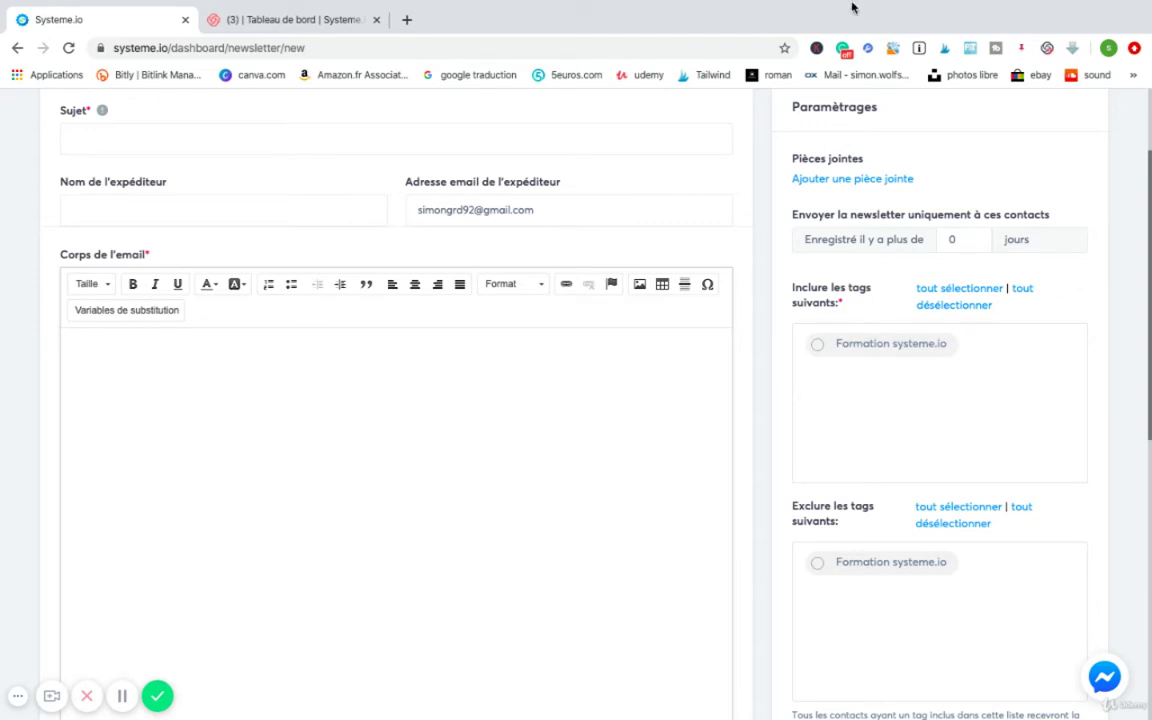
scroll(532, 517, up, 2)
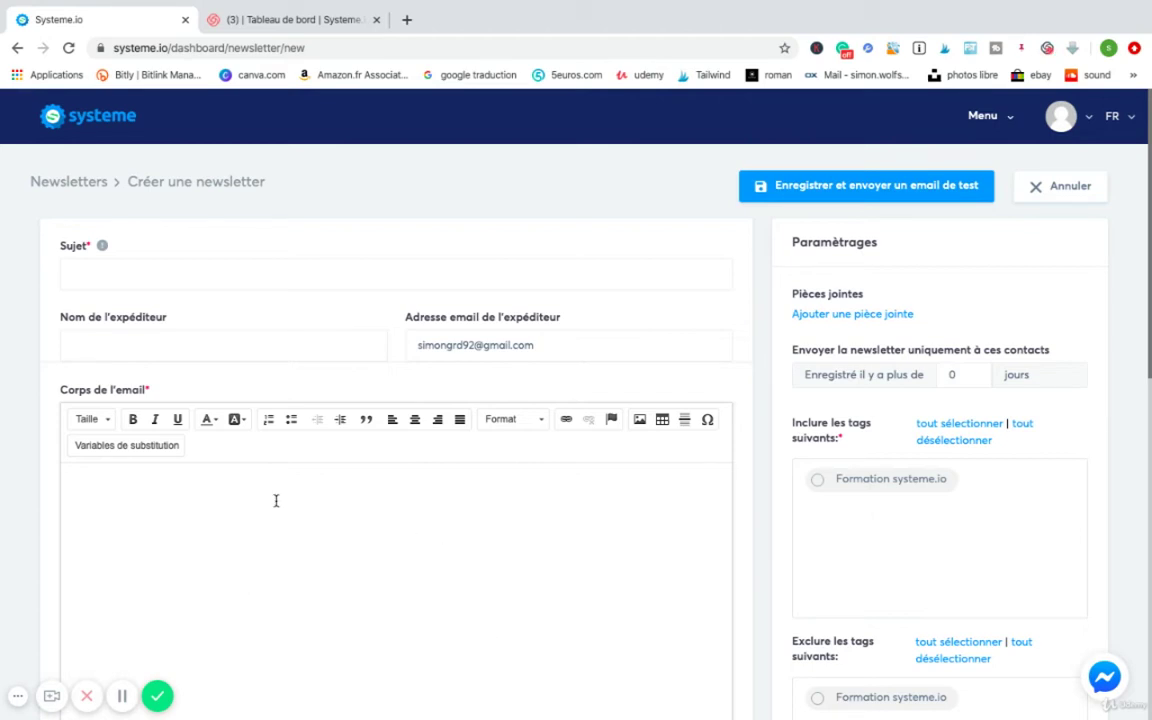
Set the newsletter's subject to "Formation Gratuite Système.io" and fill in the sender's name.
click(181, 279)
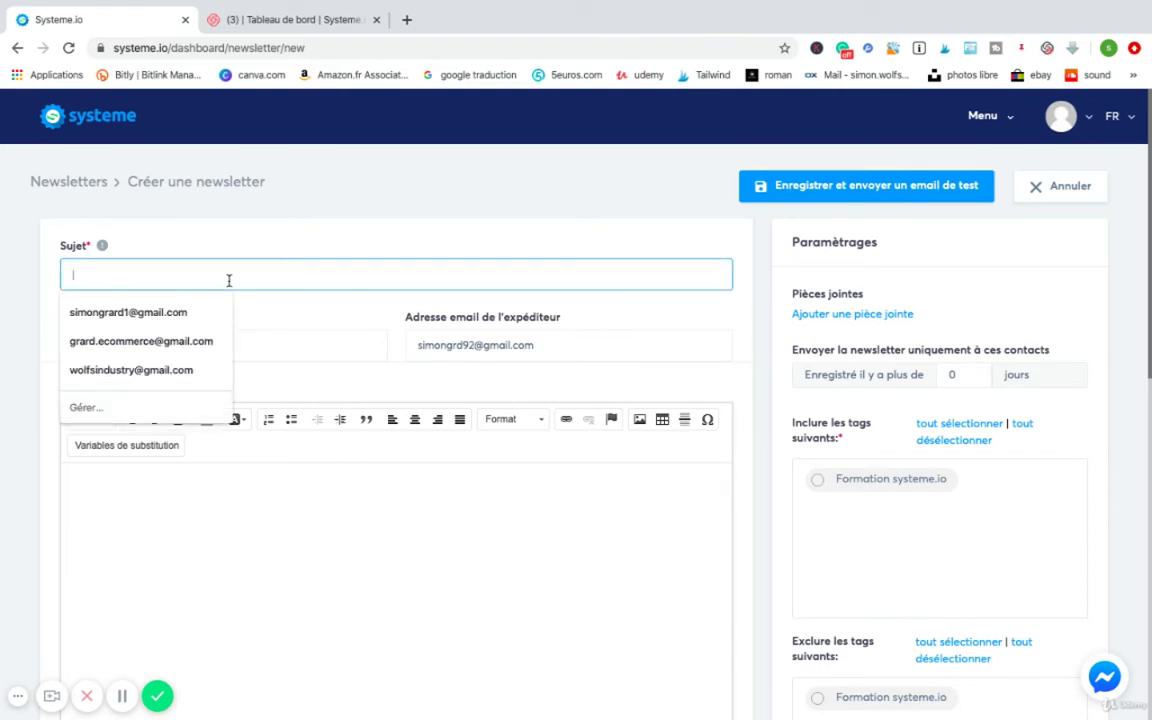
text(F)
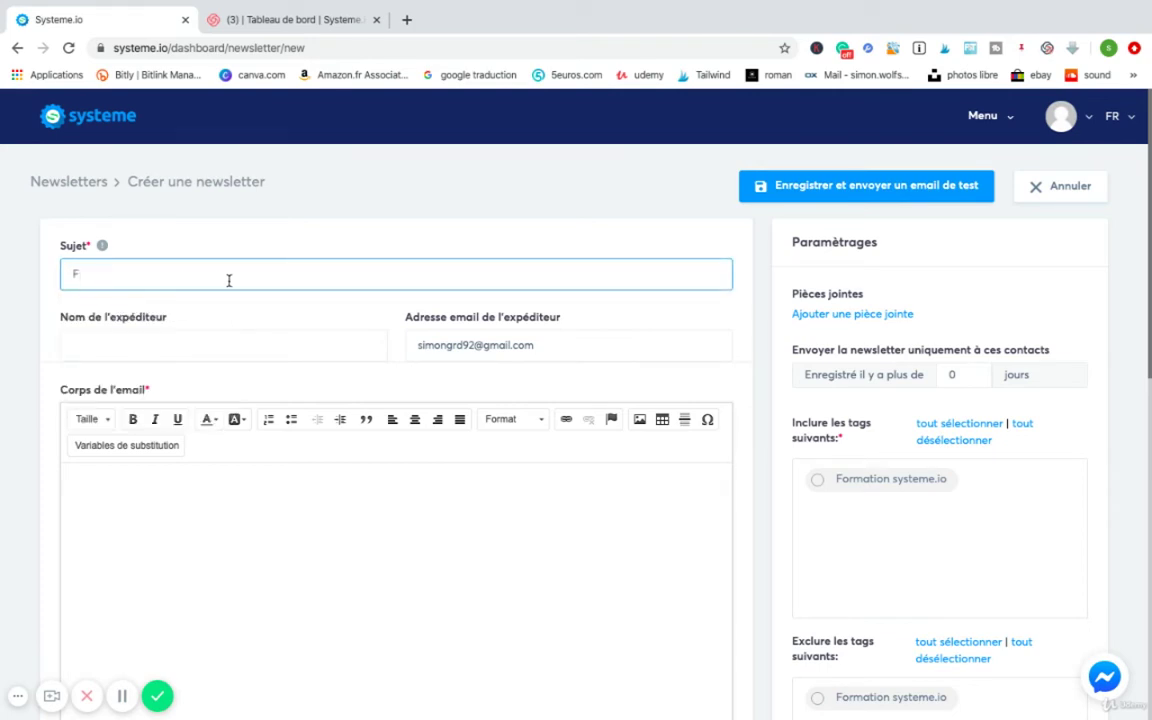
text(ormation Gratuite Systè)
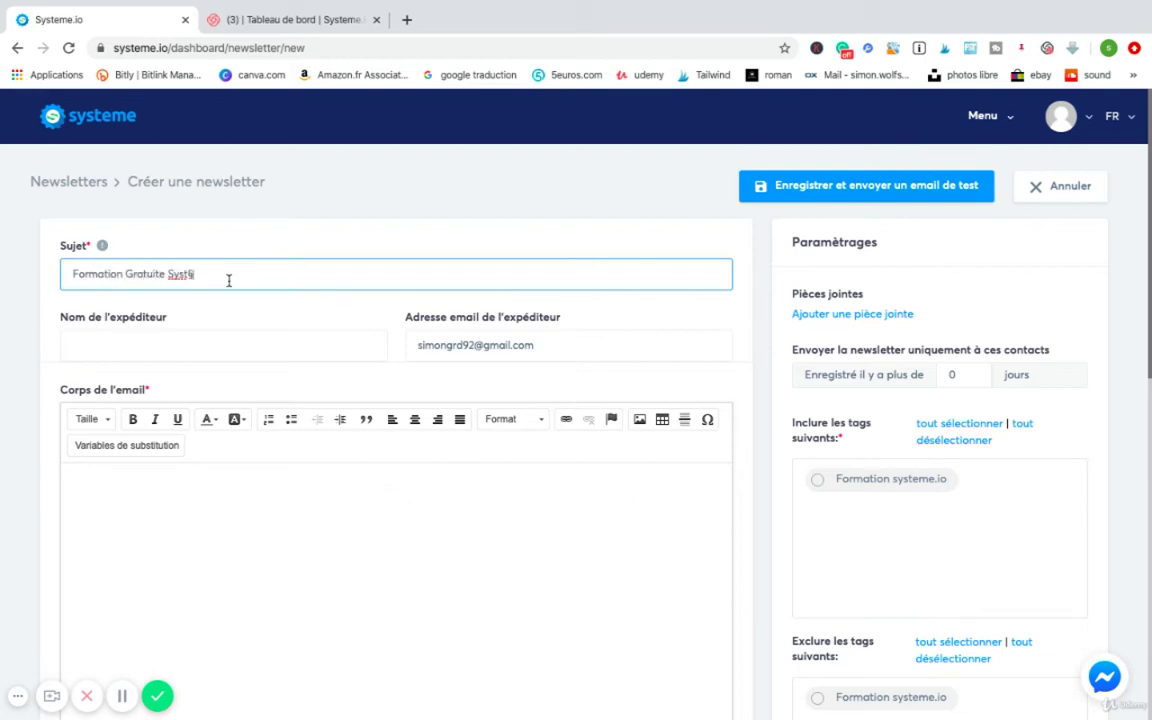
text(me.io)
click(153, 567)
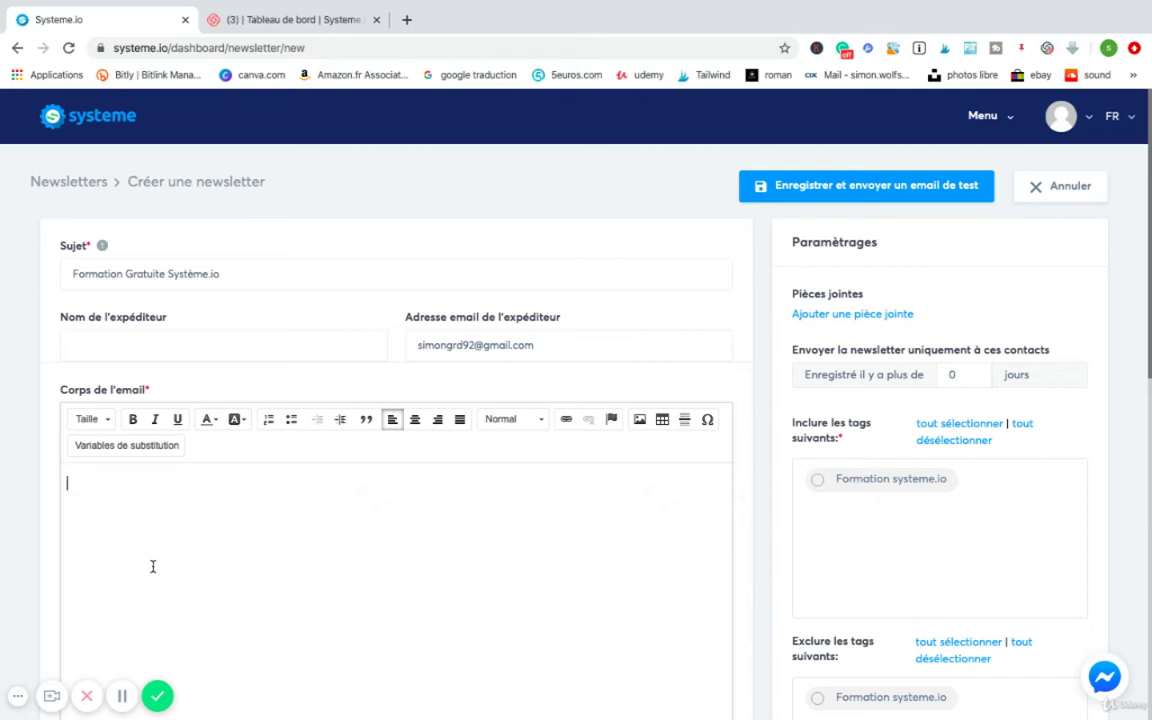
click(170, 342)
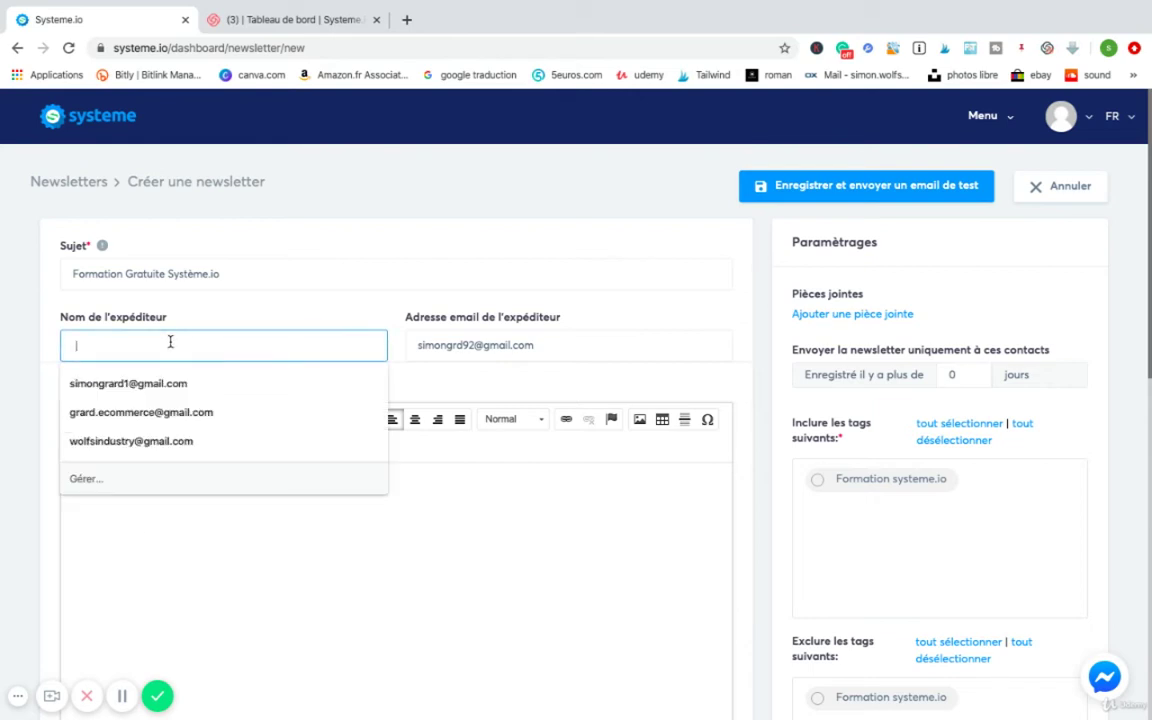
text(Simon)
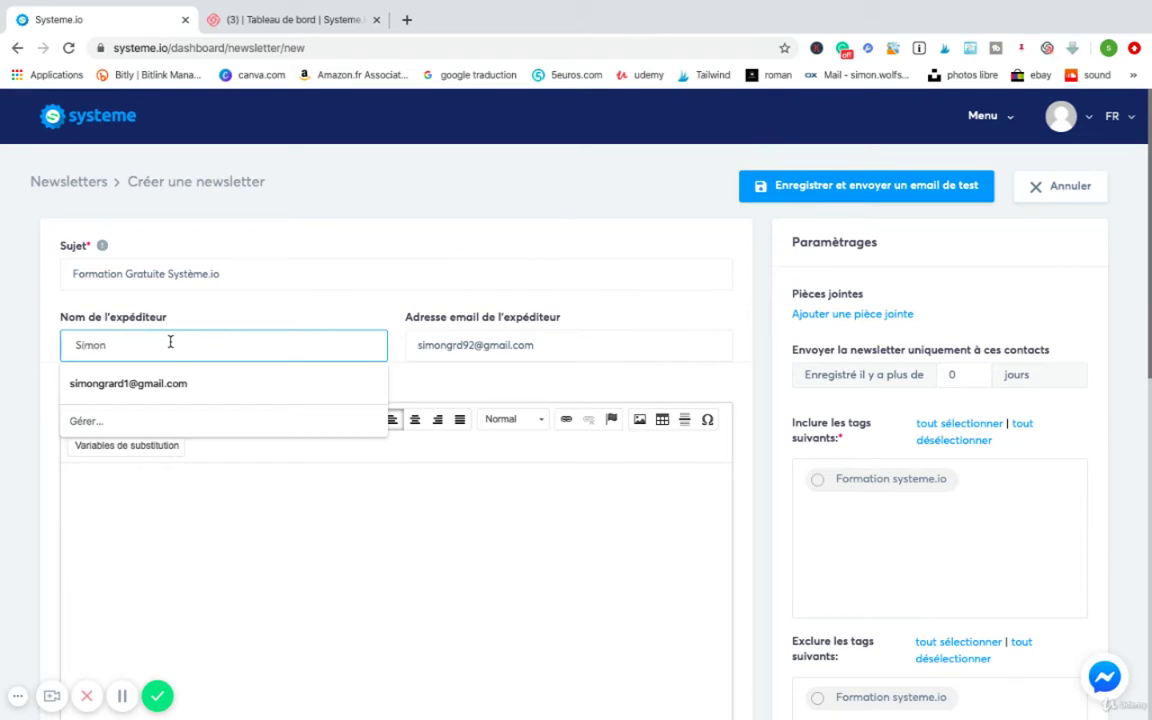
Start the email body with the greeting "Bonjour".
click(324, 522)
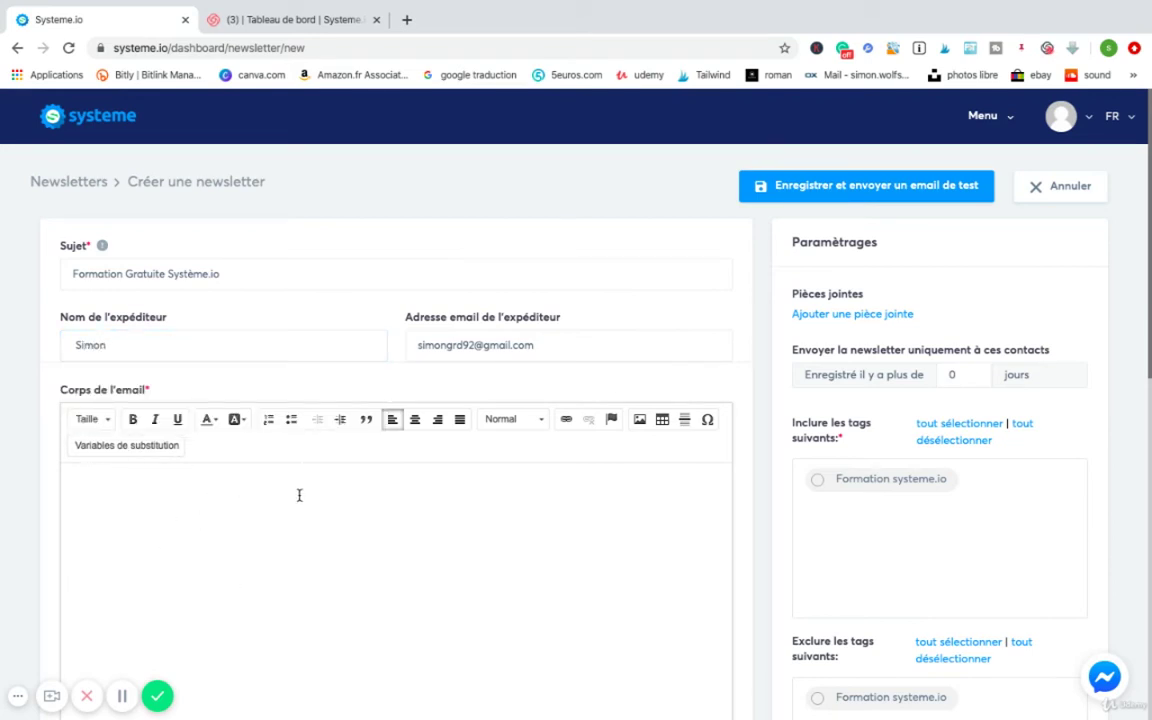
scroll(290, 510, down, 2)
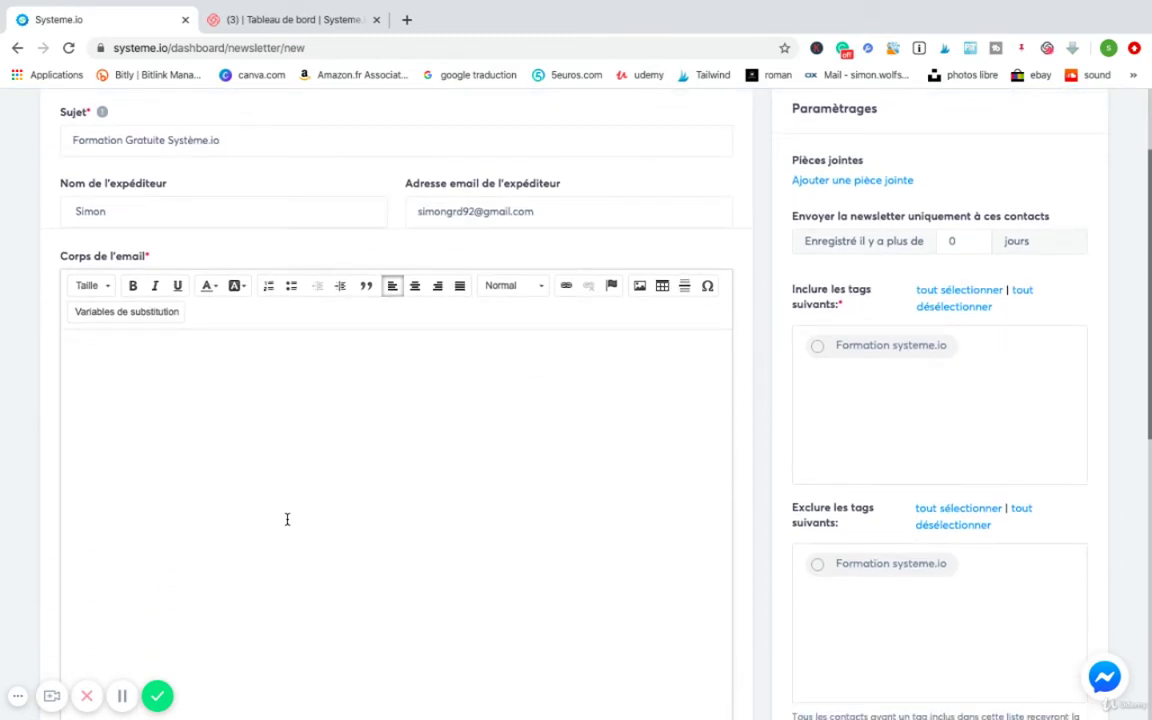
text(Bonjour)
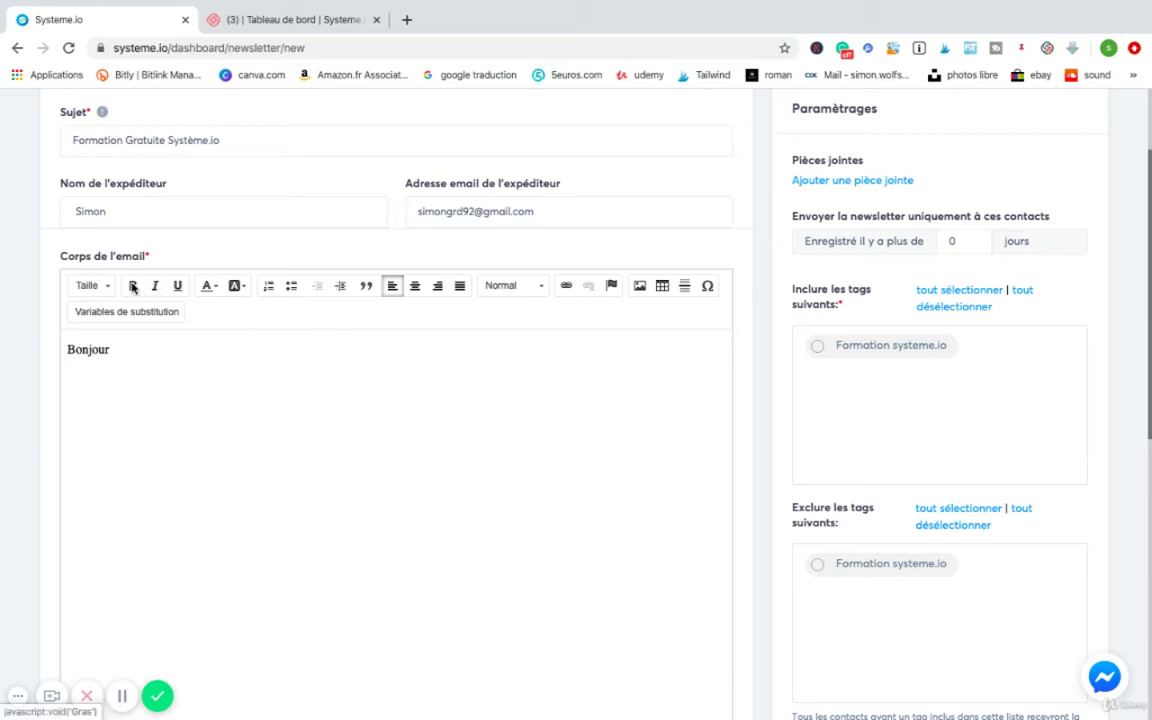
Try numbered-list formatting and a four-level indent on the "Bonjour" line, removing each again.
click(268, 289)
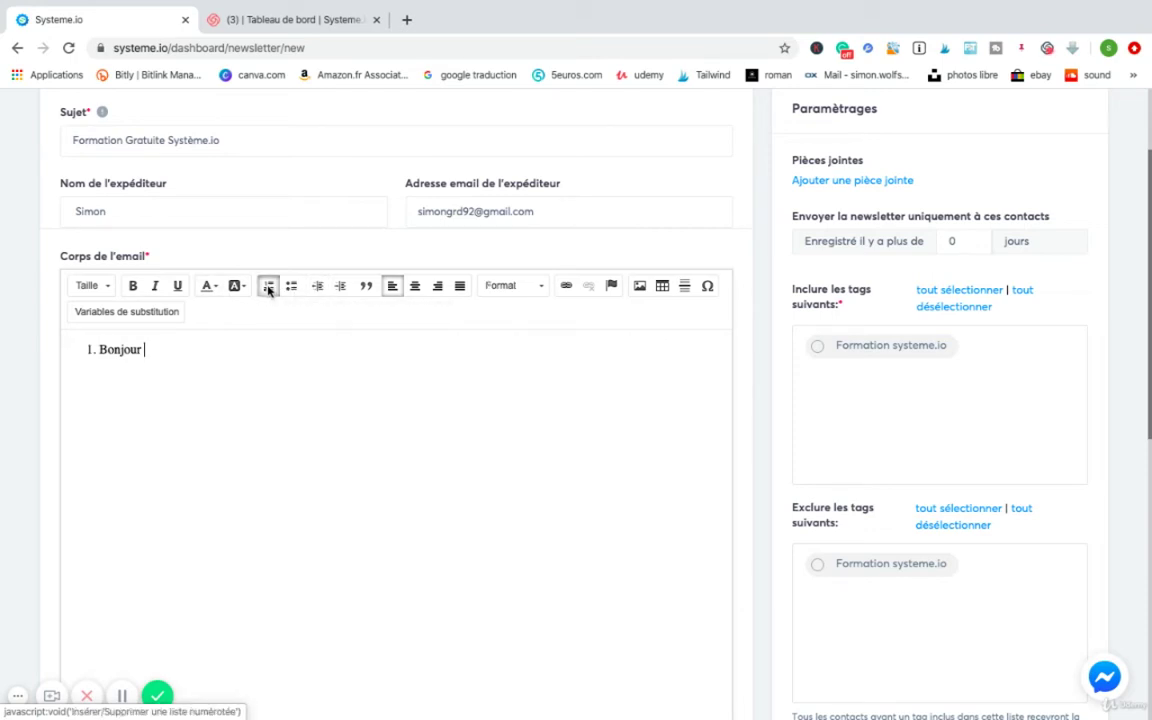
click(268, 287)
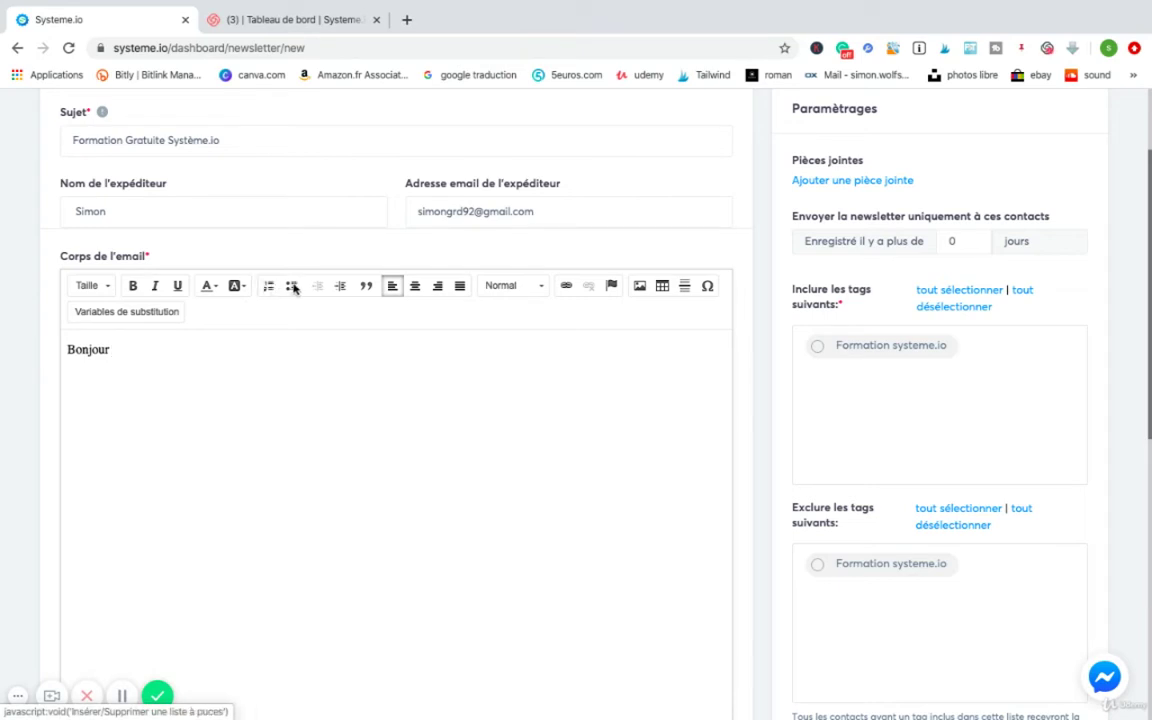
click(340, 286)
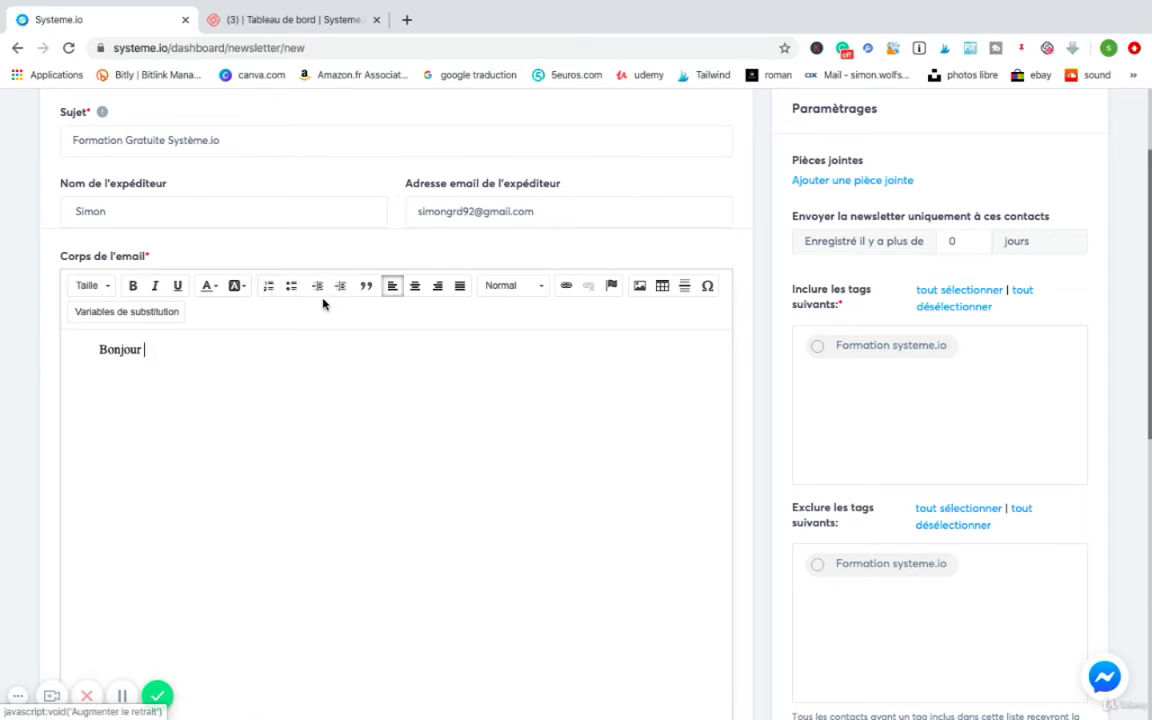
click(339, 286)
click(339, 286)
click(339, 286)
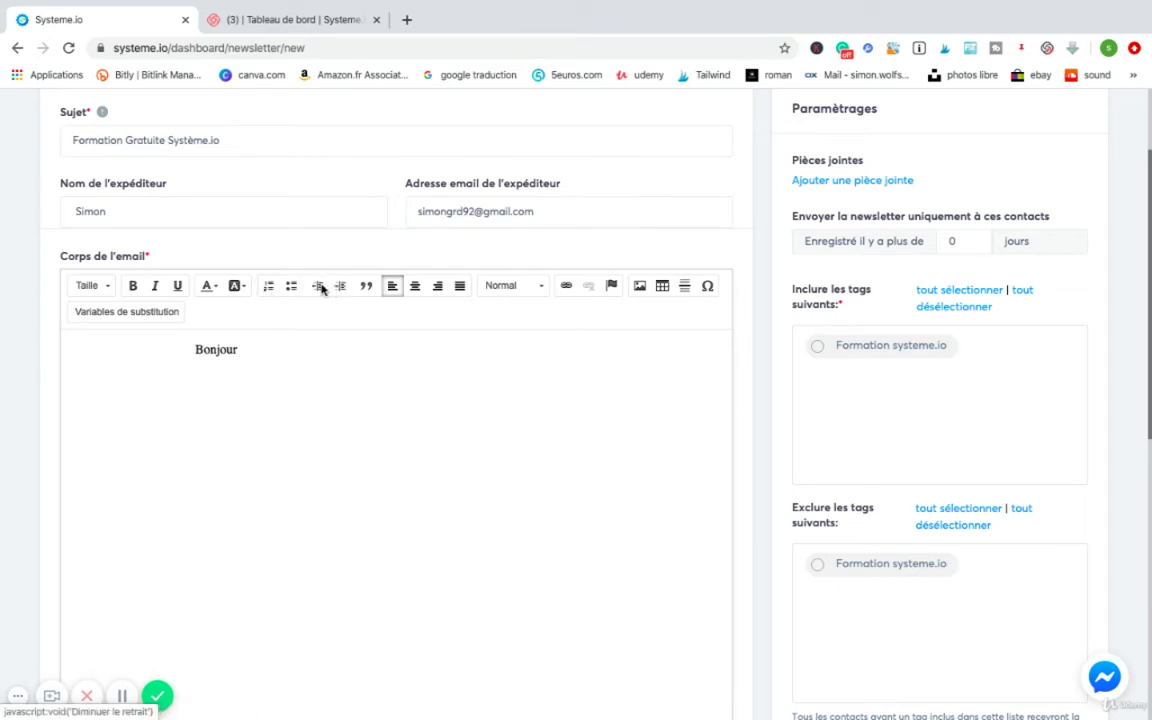
click(318, 286)
click(318, 286)
click(318, 286)
click(318, 286)
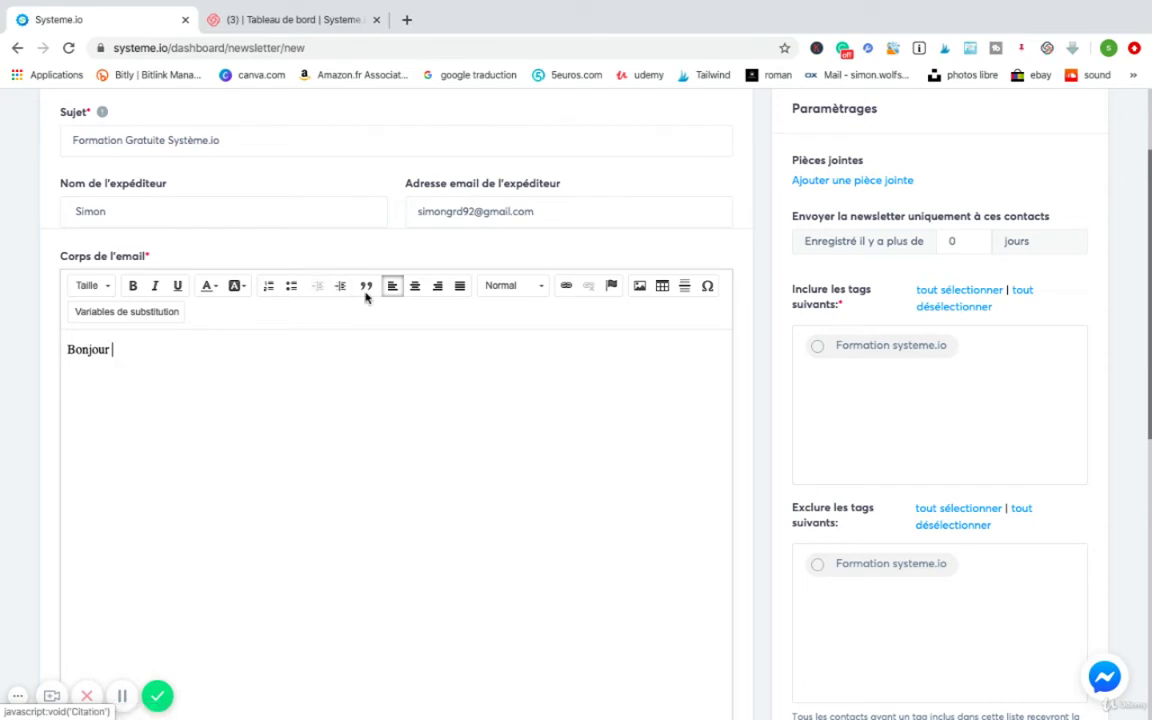
Indent the "Bonjour" line by one level and keep it left-aligned after trying centered alignment.
click(340, 286)
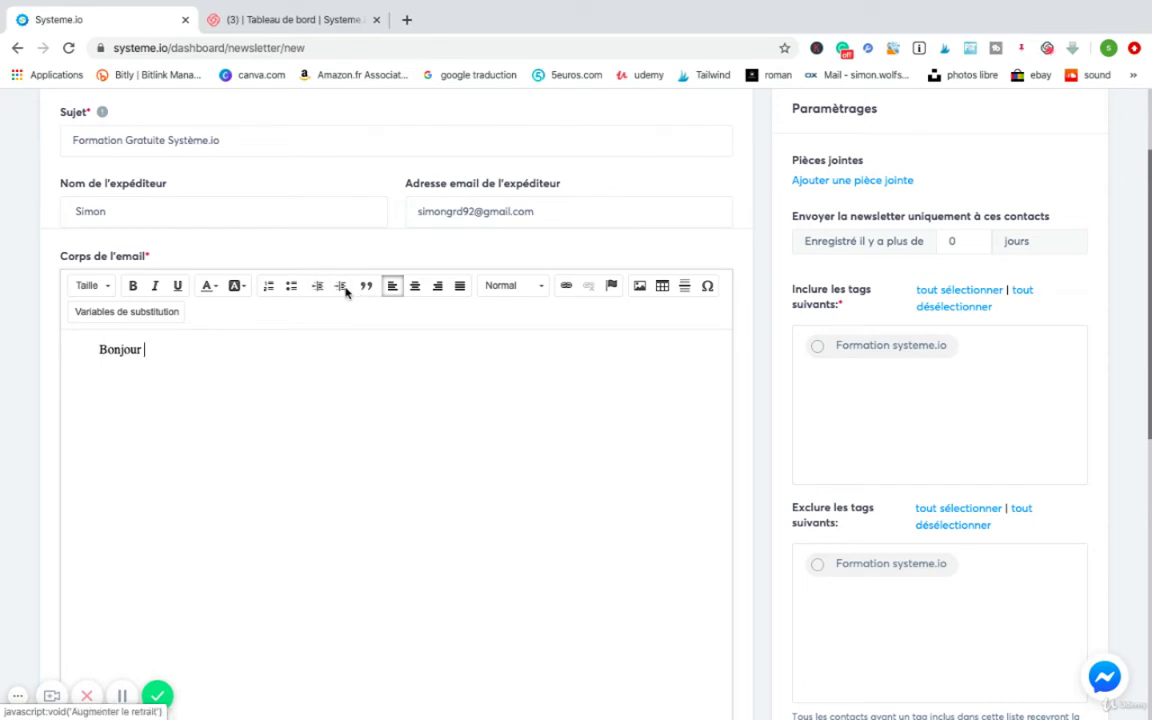
click(415, 287)
click(388, 287)
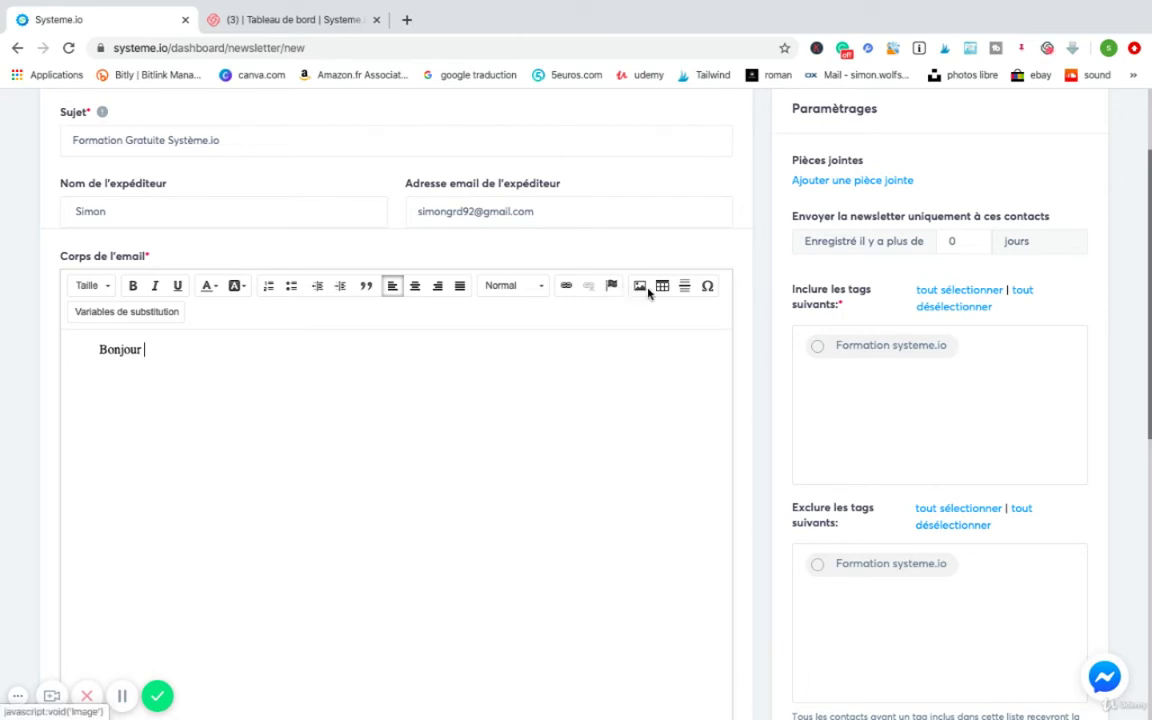
Insert the "Prénom" substitution variable after "Bonjour", followed by a comma.
click(130, 314)
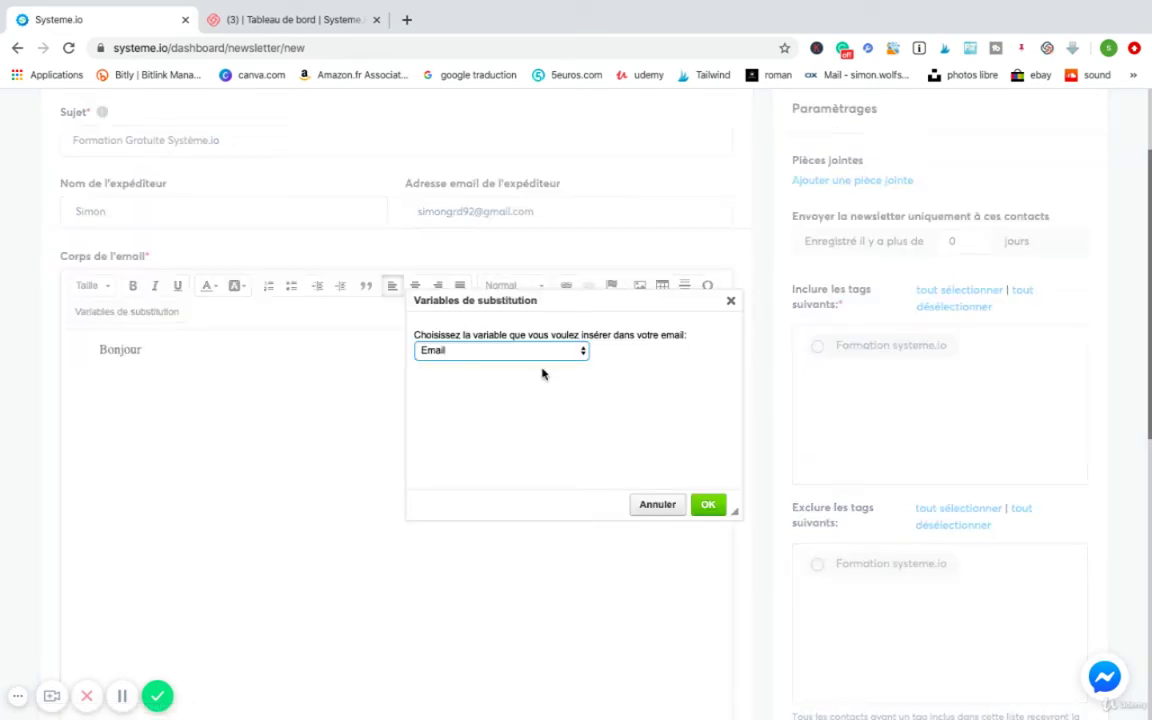
click(506, 350)
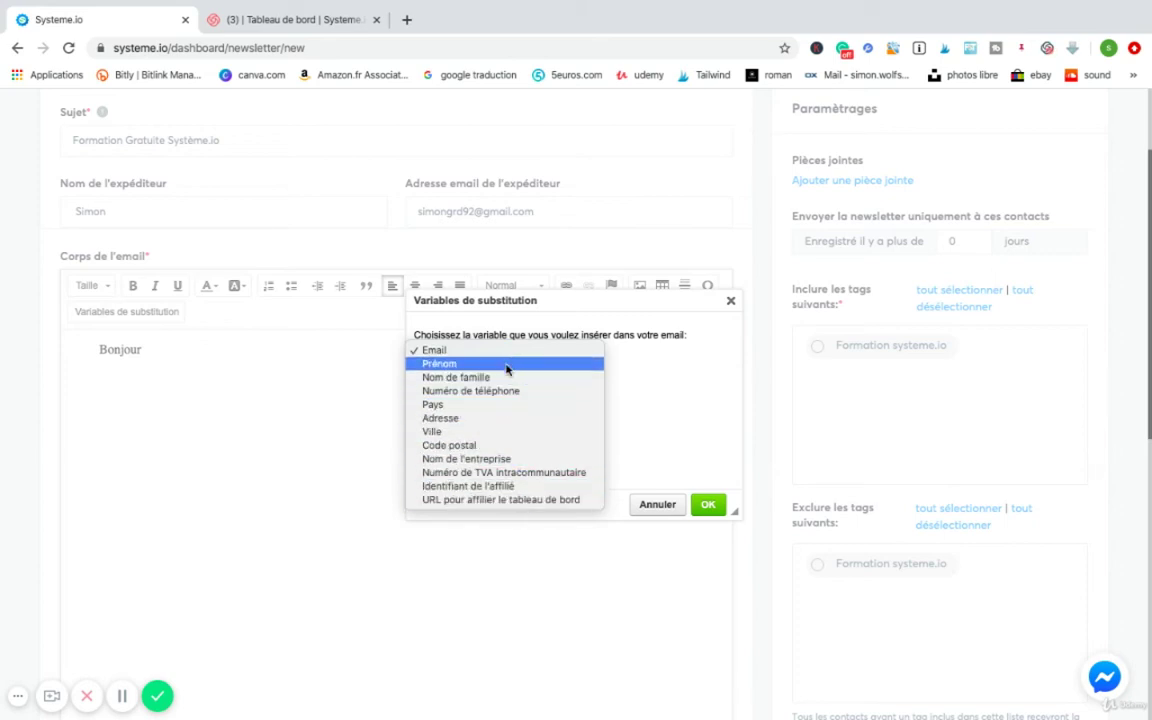
click(506, 364)
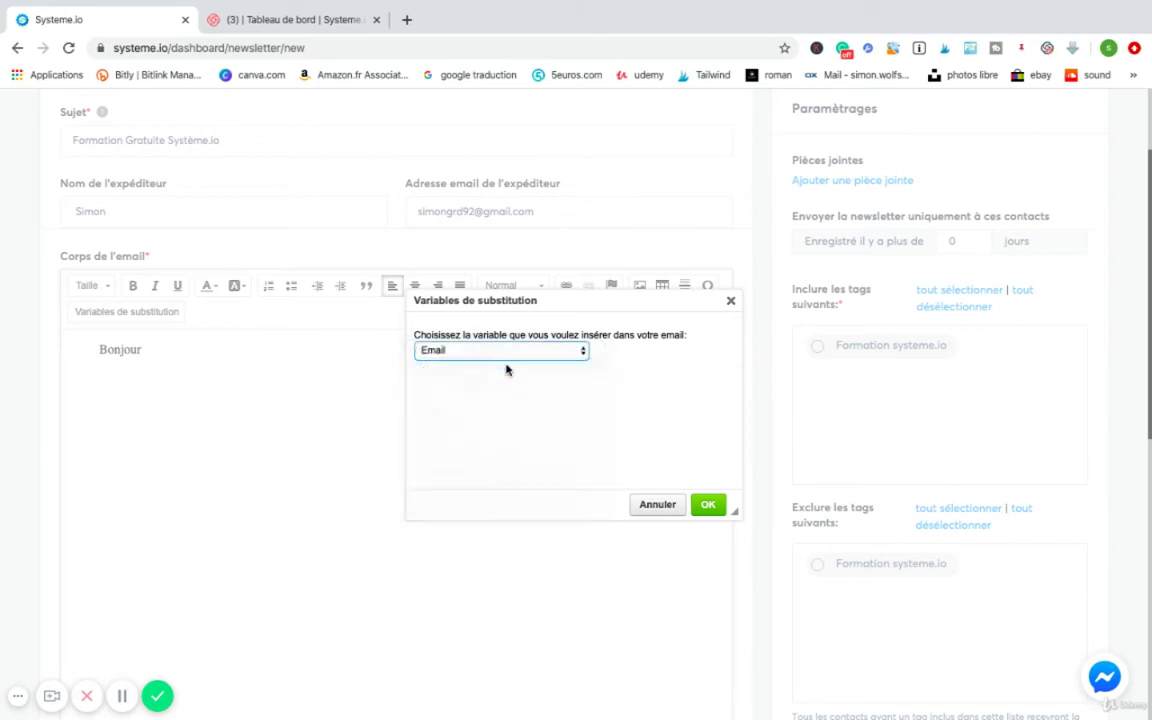
click(707, 506)
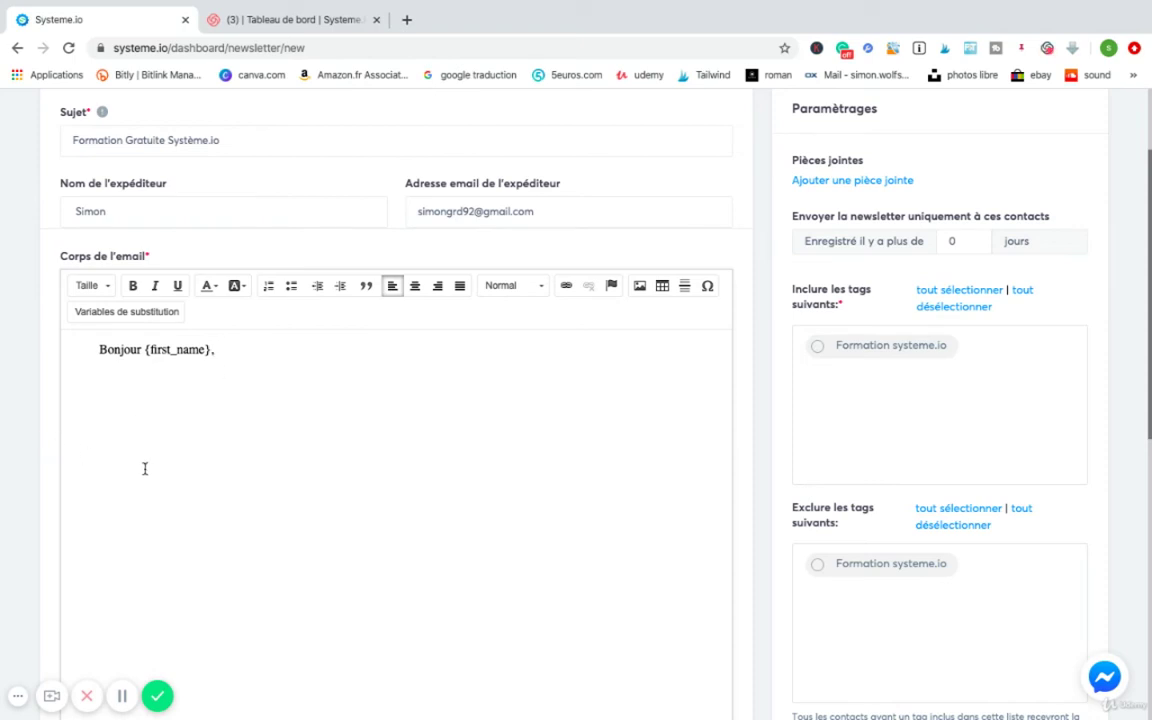
click(130, 311)
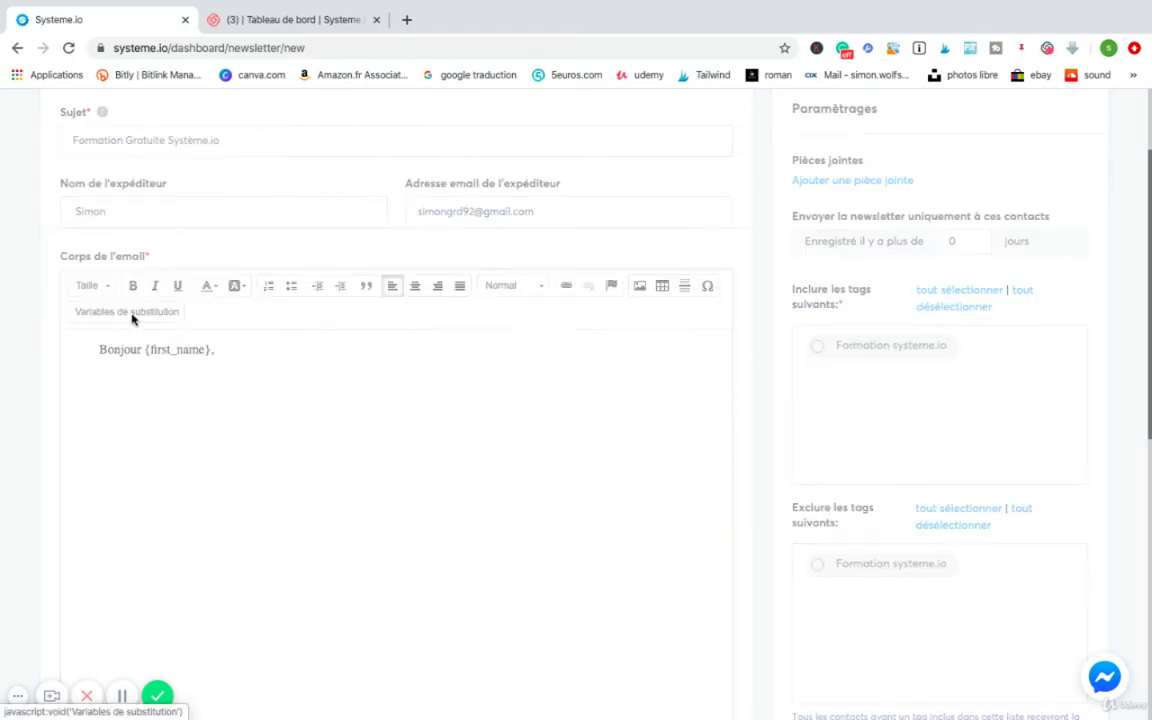
click(501, 351)
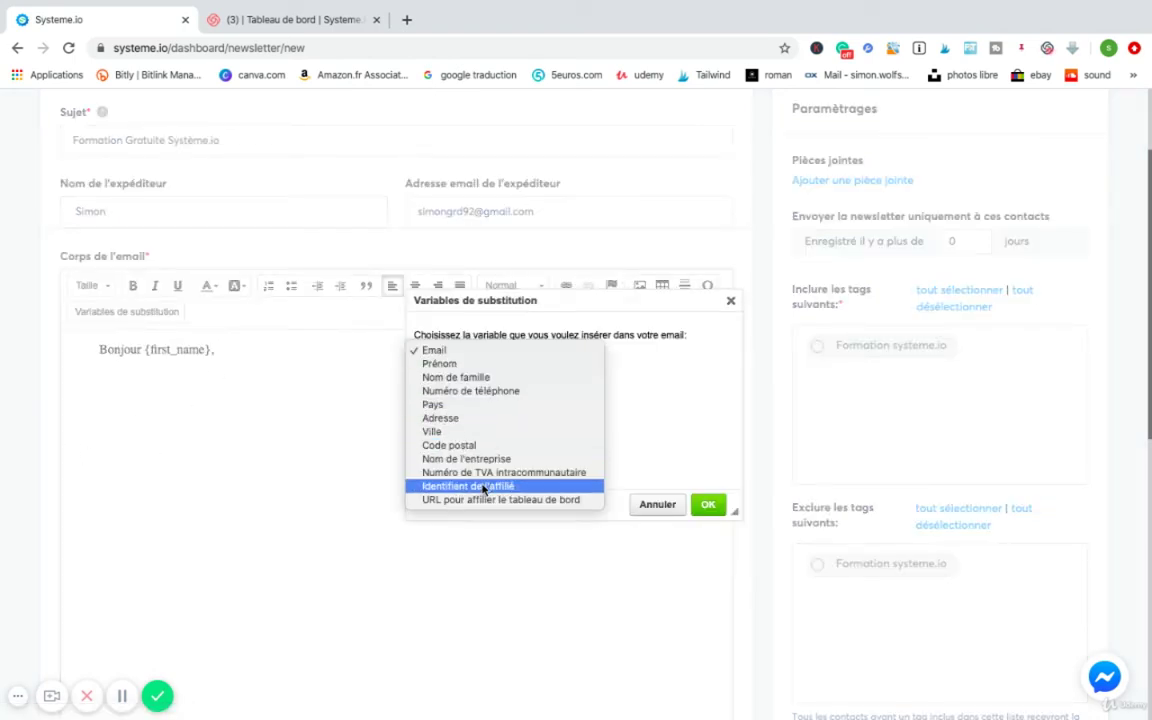
click(657, 503)
click(660, 504)
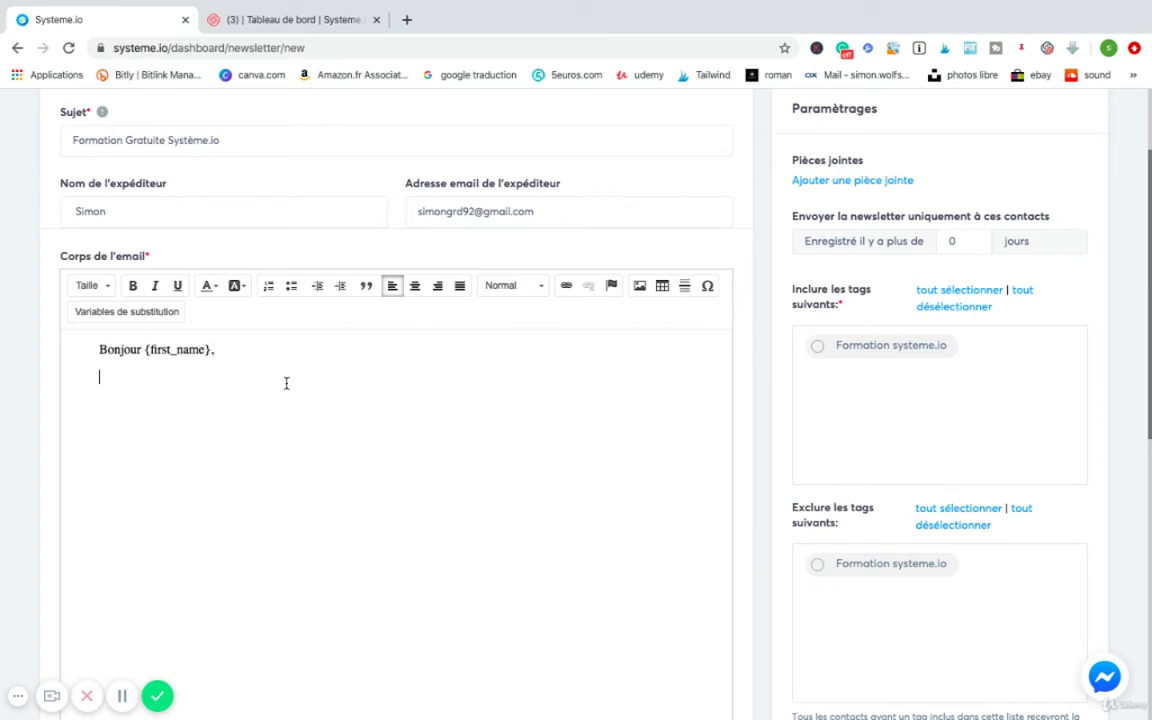
Write "Vous pouvez rejoindre la formation gratuite Système.io ICI." below the greeting, leaving a blank line between them.
text(Vous pouvez trouv)
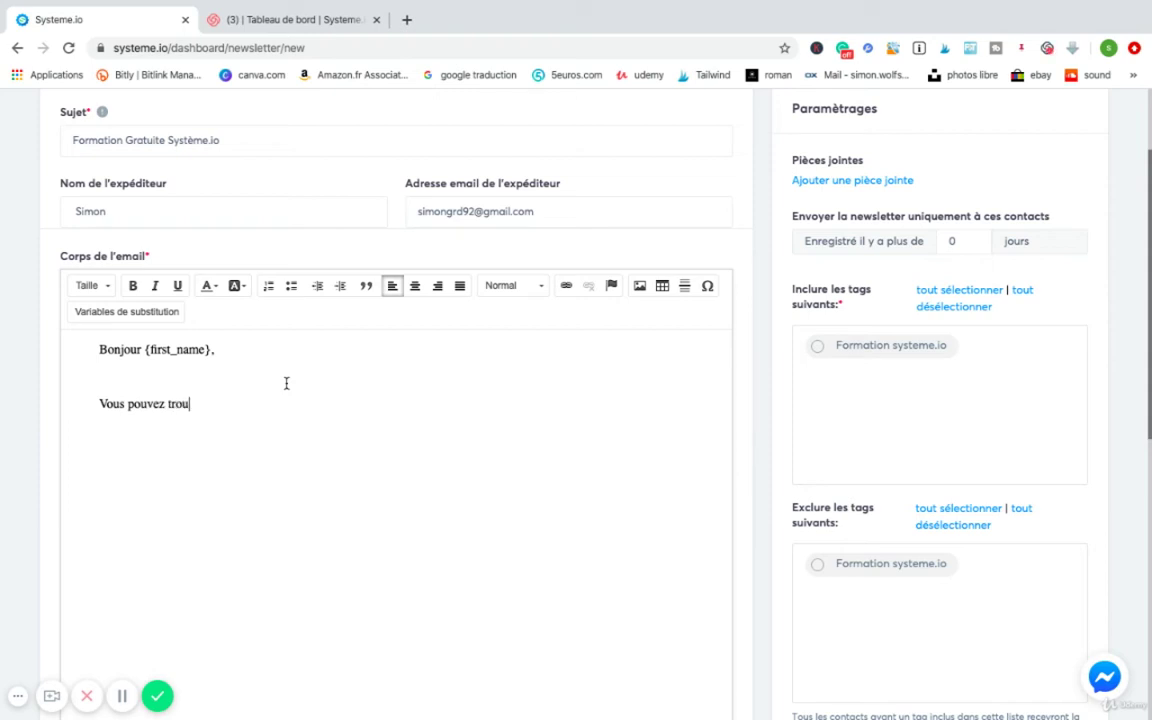
key(BackSpace)
key(BackSpace)
key(BackSpace)
text(rejoindre la formation gratuite Sy)
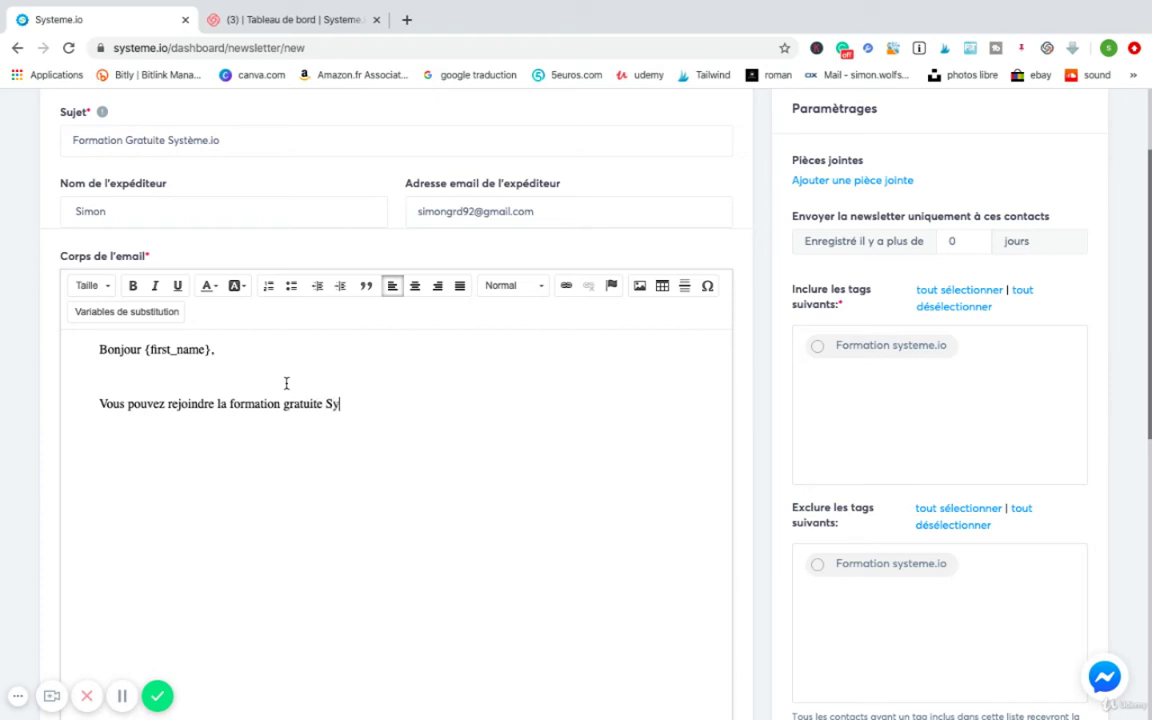
text(stème.io )
text(ICI)
Close the email body with "Cordialement" and the sender's first name on the following line.
text(Co)
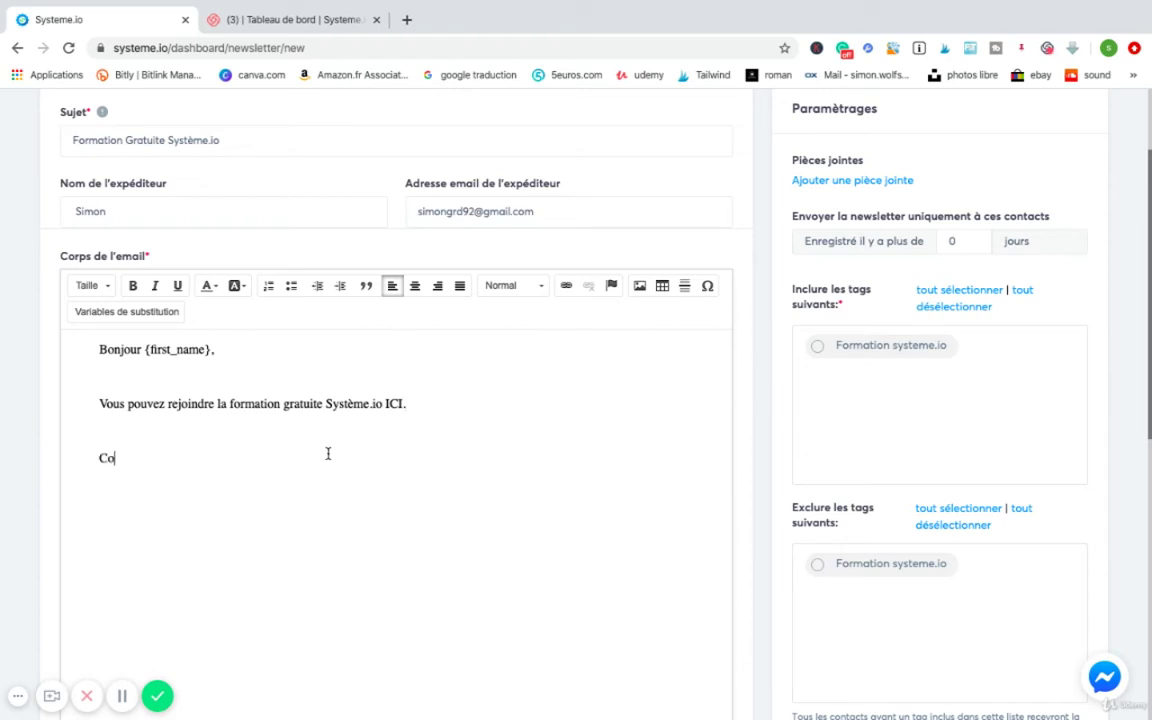
text(rdialement )
text(Simon)
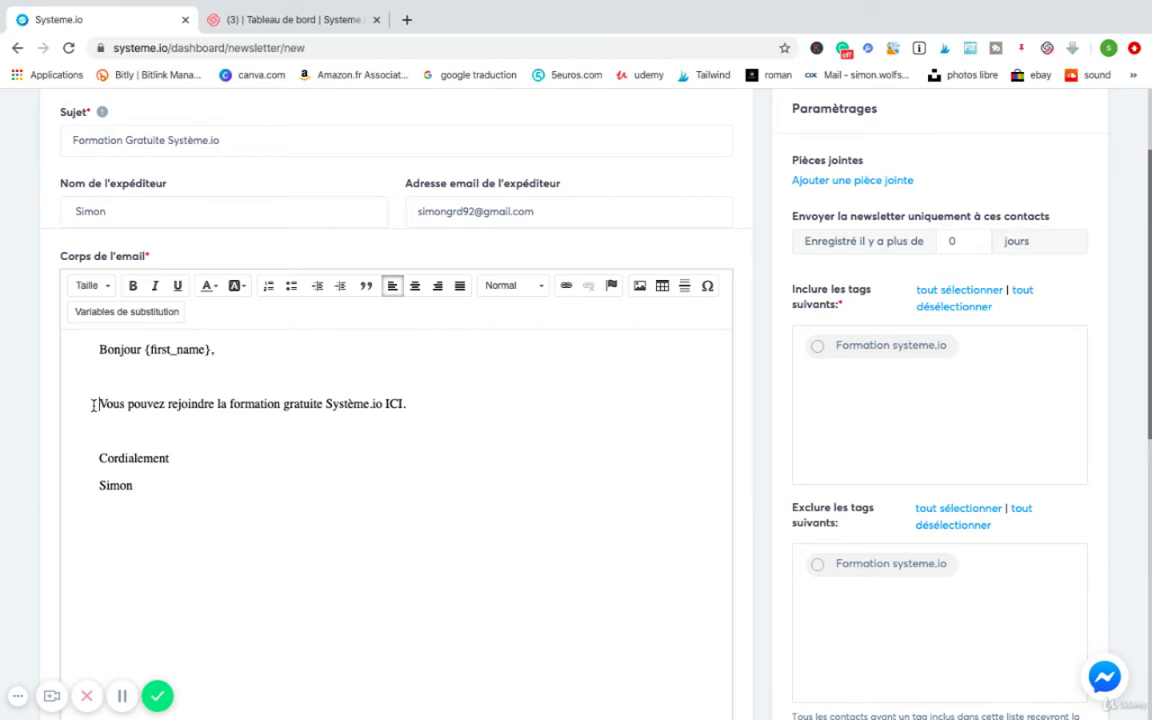
Make the word "gratuite" bold in the sentence about the training.
drag(93, 404, 319, 408)
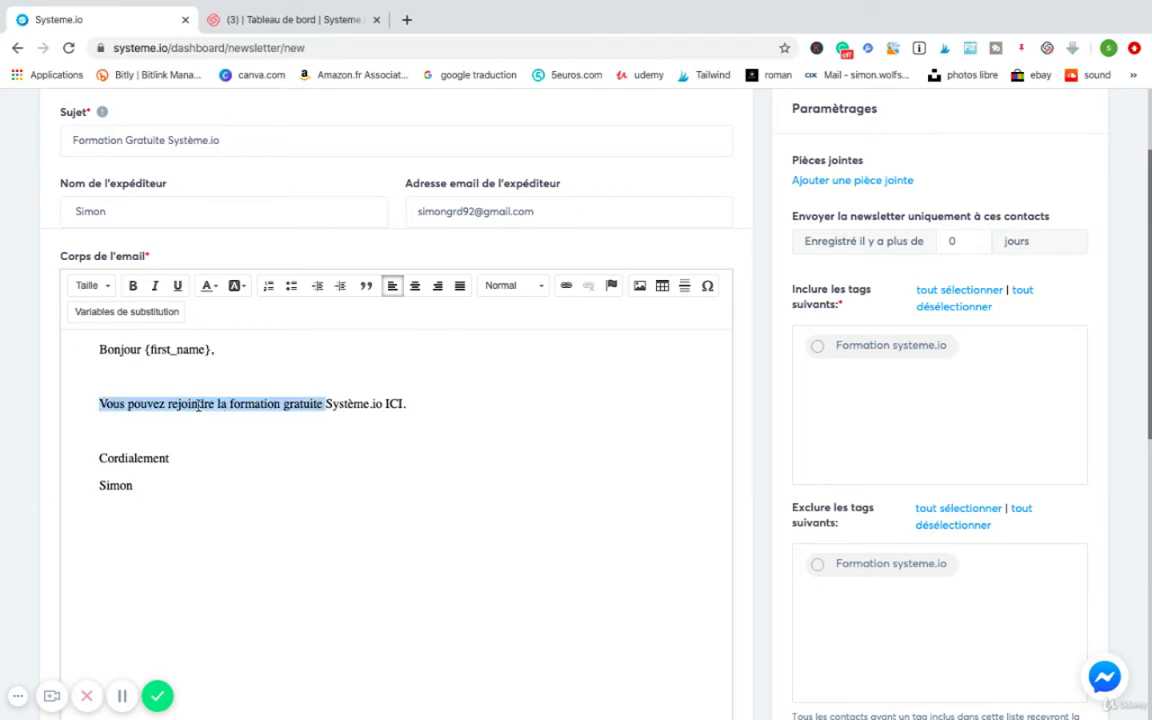
click(285, 404)
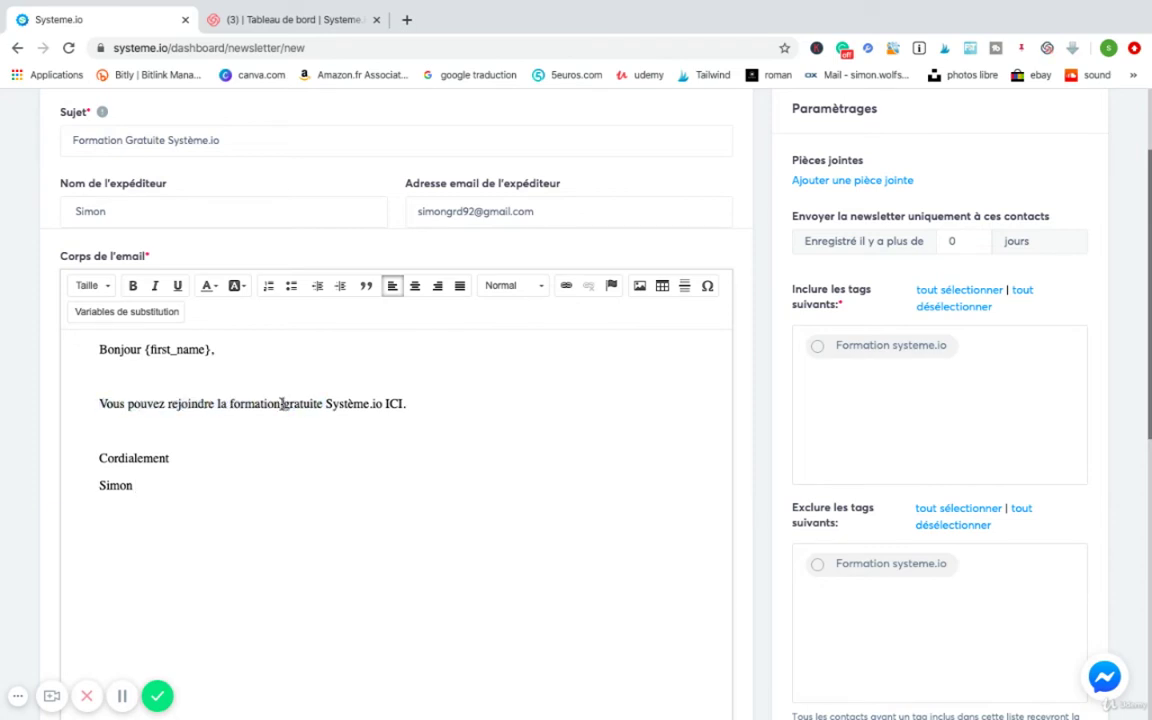
double_click(302, 404)
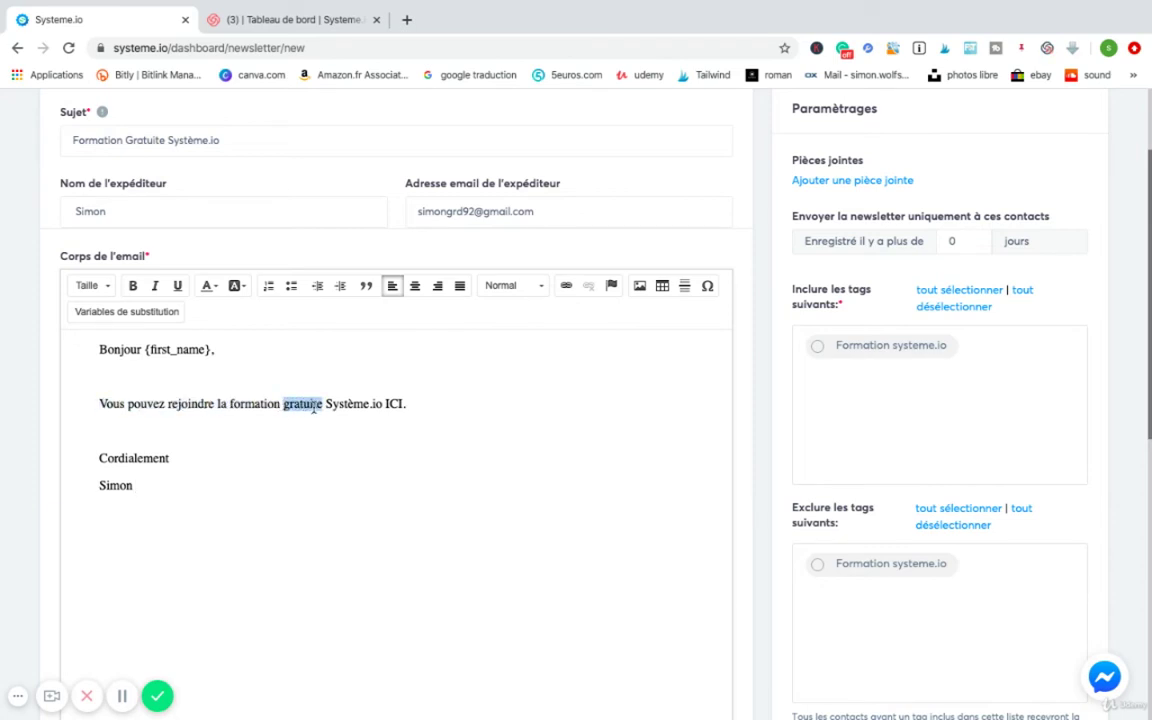
click(132, 285)
click(250, 459)
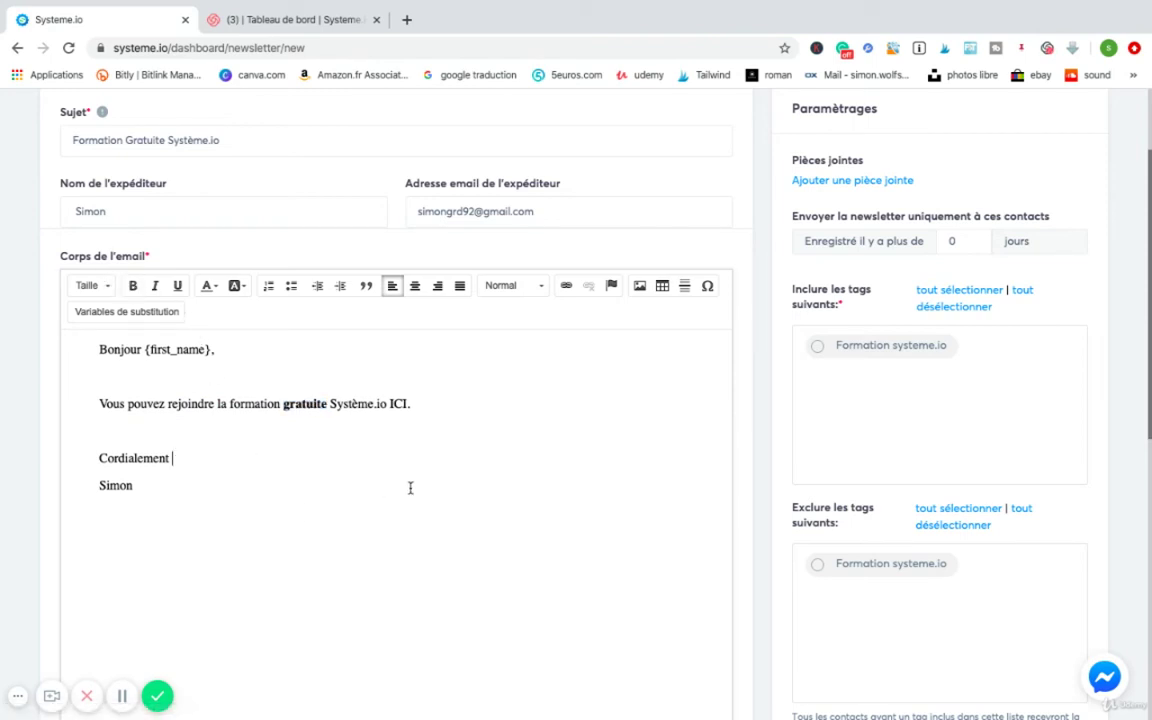
Turn "ICI." at the end of the training sentence into a hyperlink to the training's https web address.
drag(390, 404, 407, 407)
click(410, 404)
drag(411, 404, 391, 404)
click(565, 287)
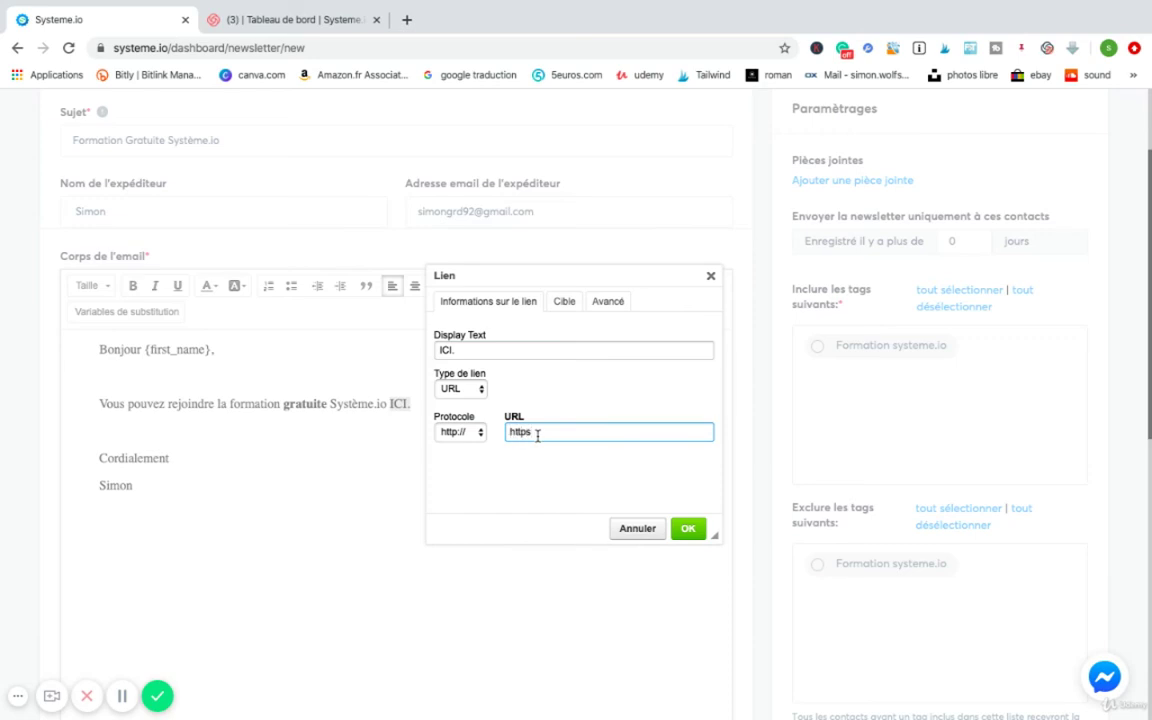
text(https://olfsinopstry.com)
key(Return)
click(392, 488)
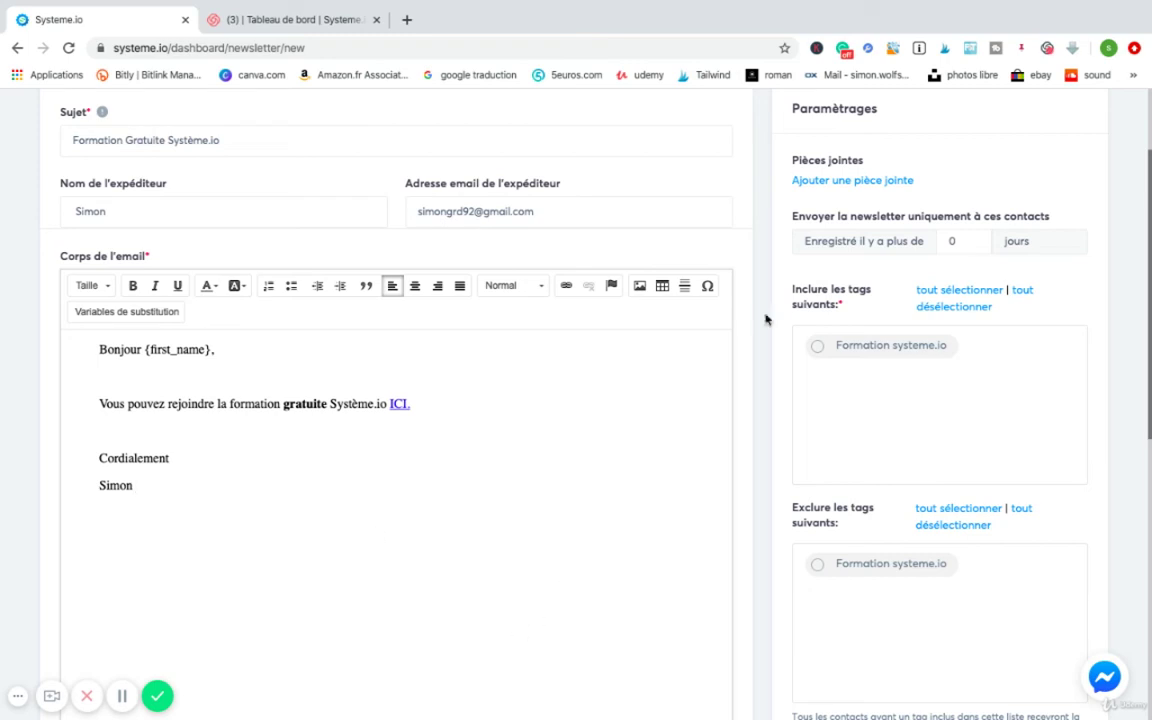
Review the image settings, including alignment, link and advanced options, and the table properties without inserting either into the email.
click(640, 286)
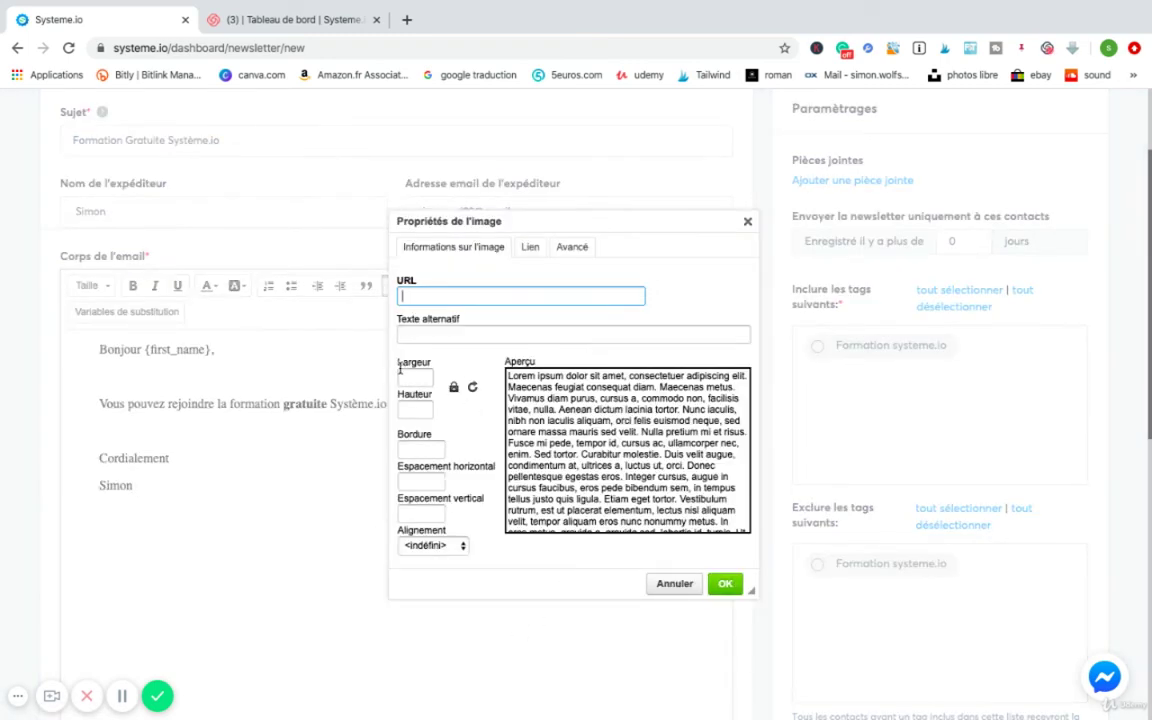
click(442, 546)
click(507, 557)
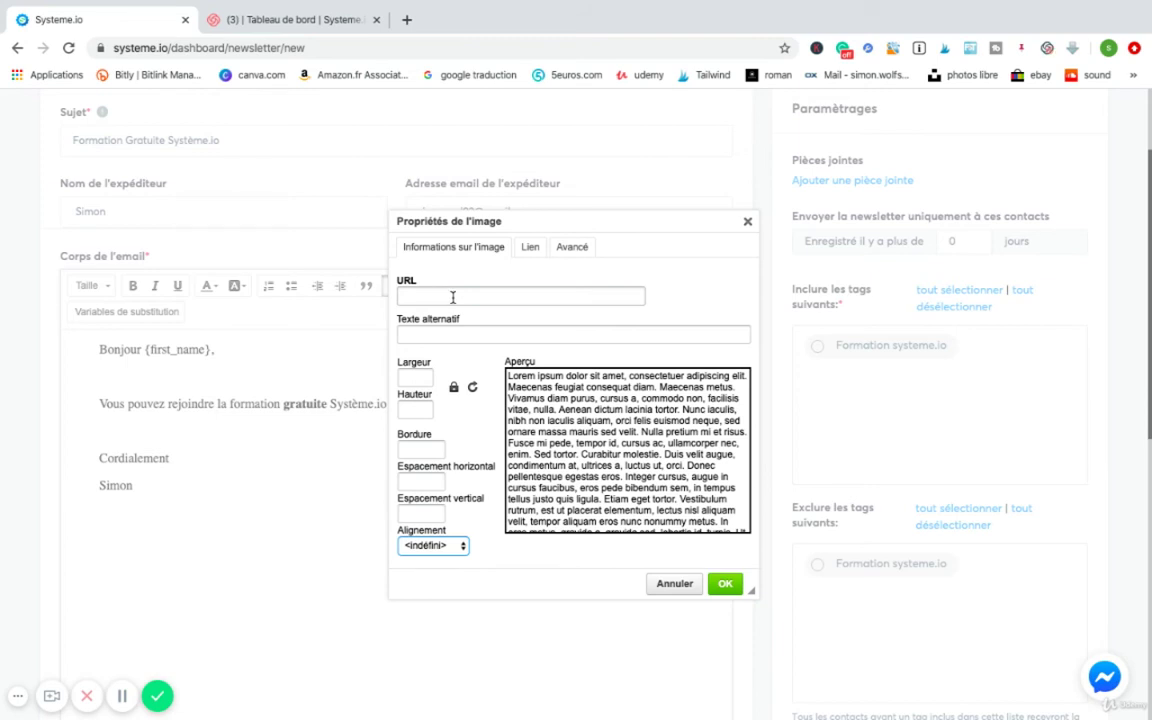
click(528, 247)
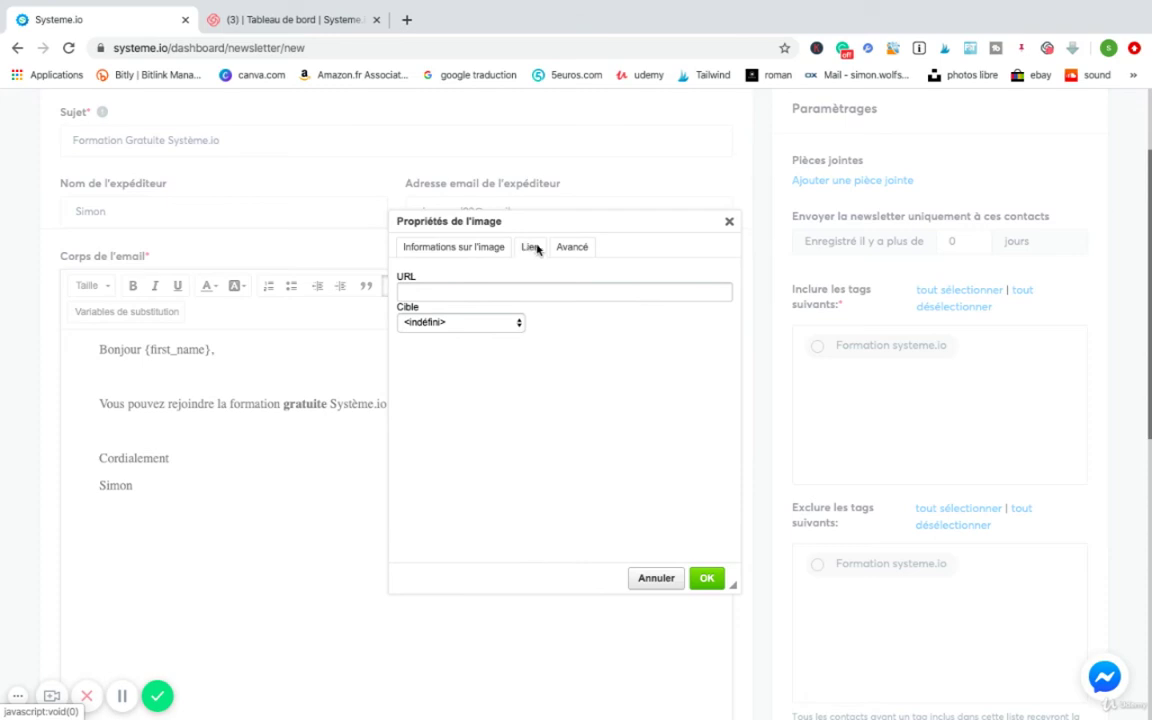
click(562, 249)
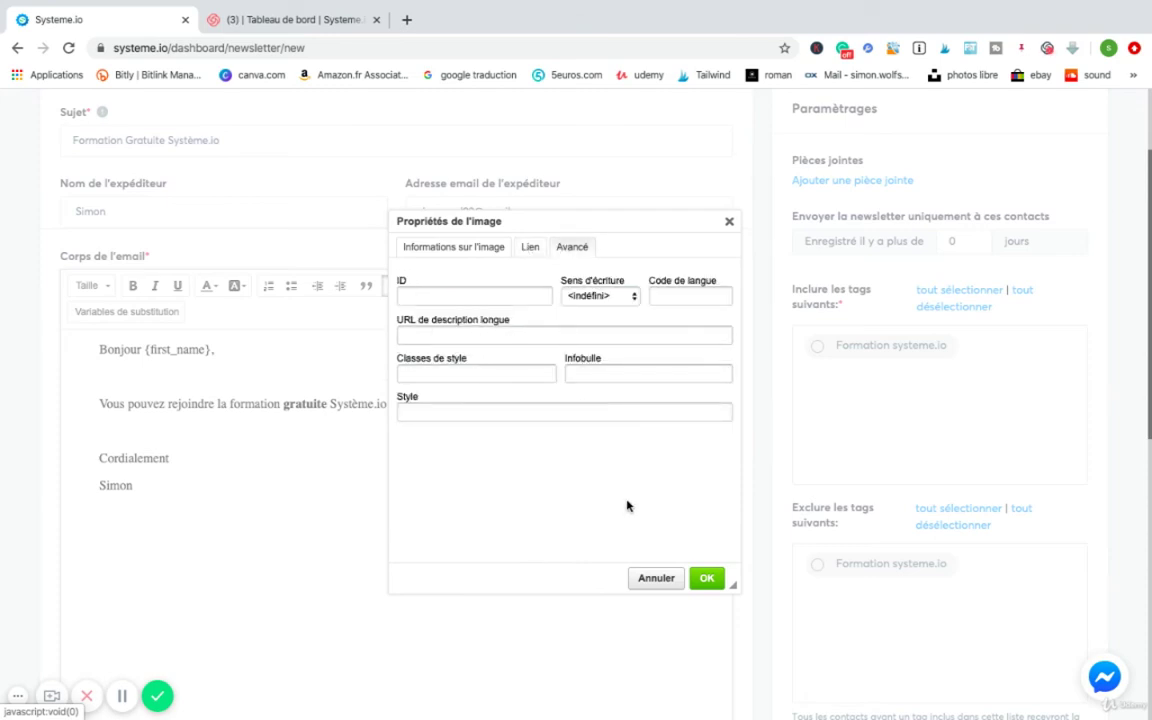
click(656, 578)
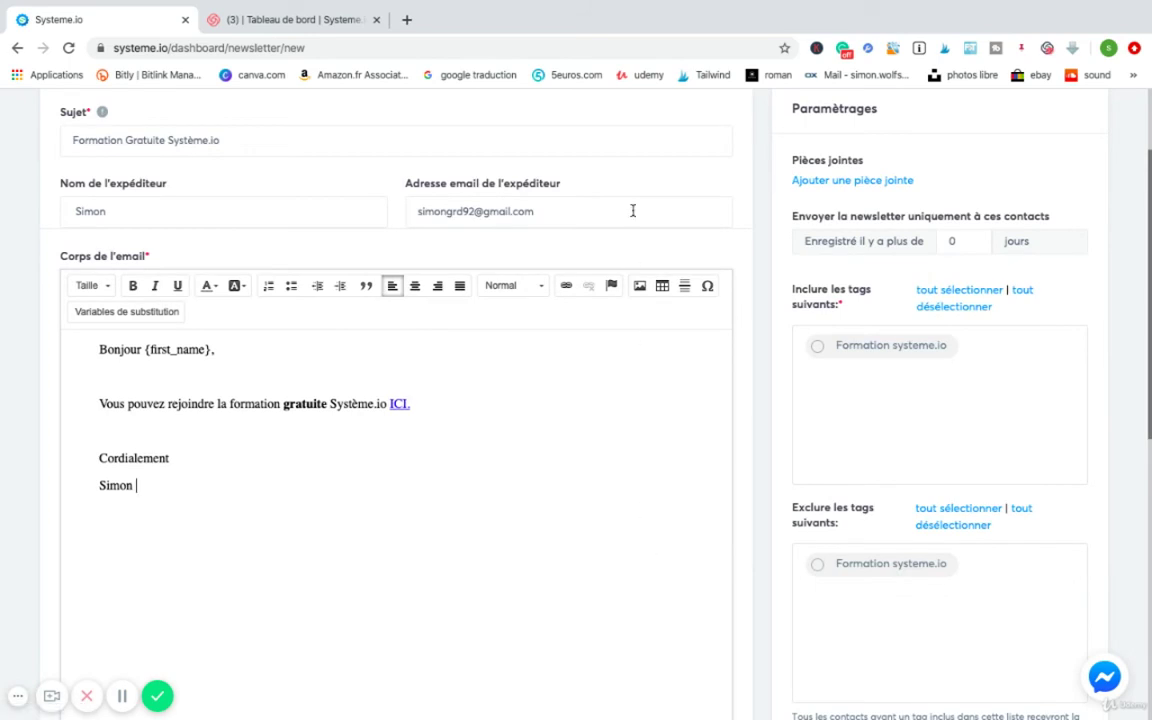
click(664, 290)
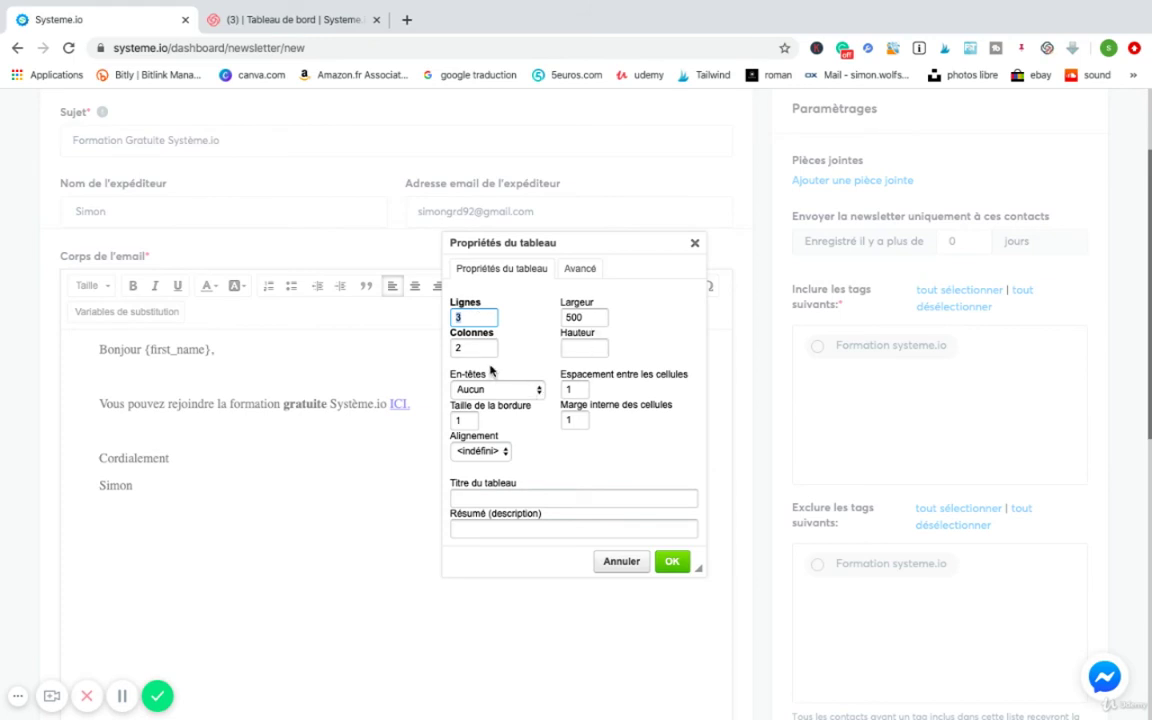
click(695, 244)
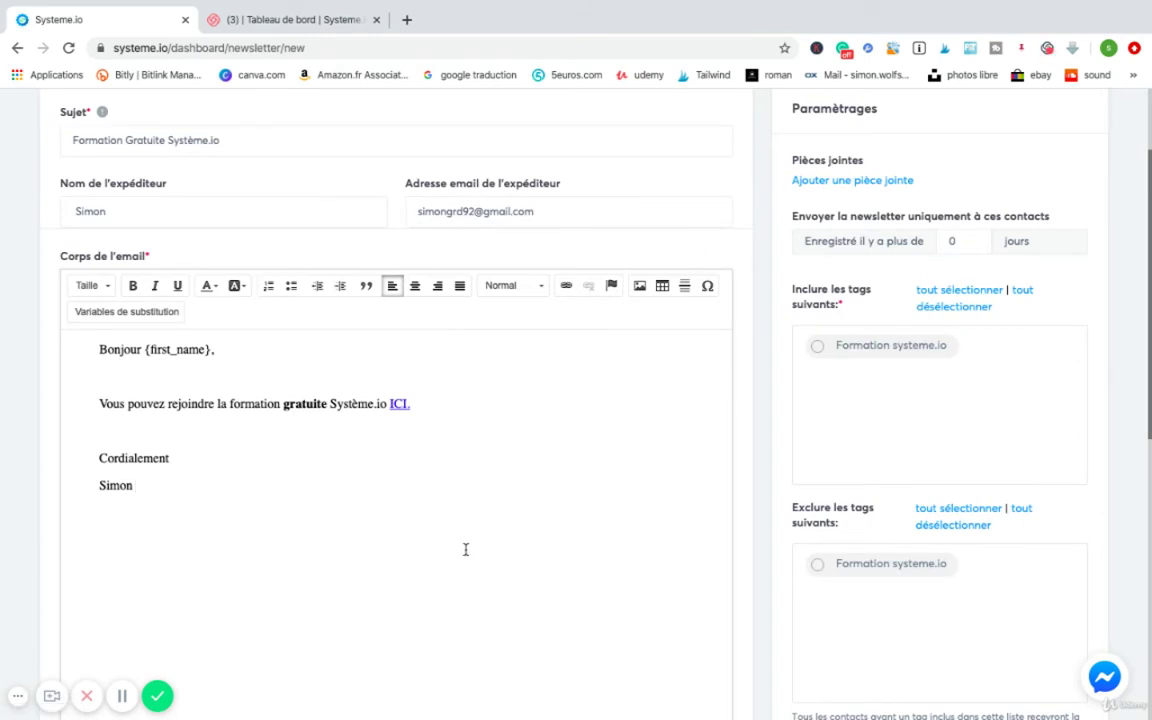
Add an attachment entry to the newsletter and browse the files available for it without choosing one.
scroll(465, 549, down, 6)
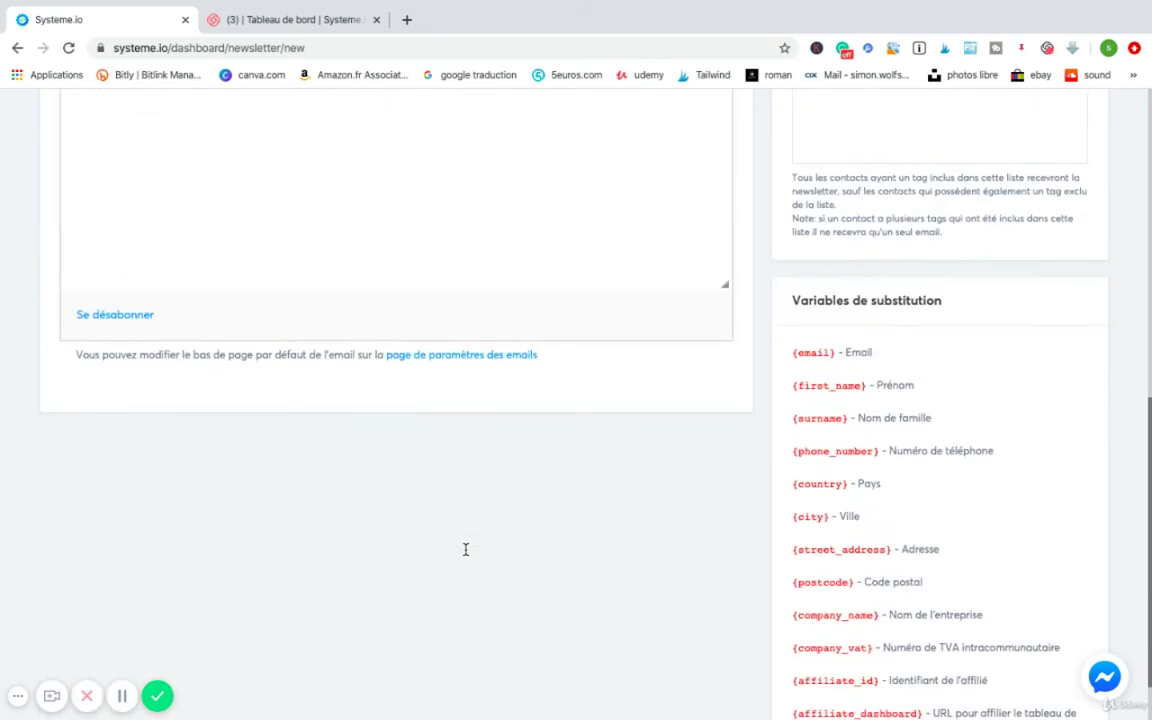
scroll(465, 553, up, 8)
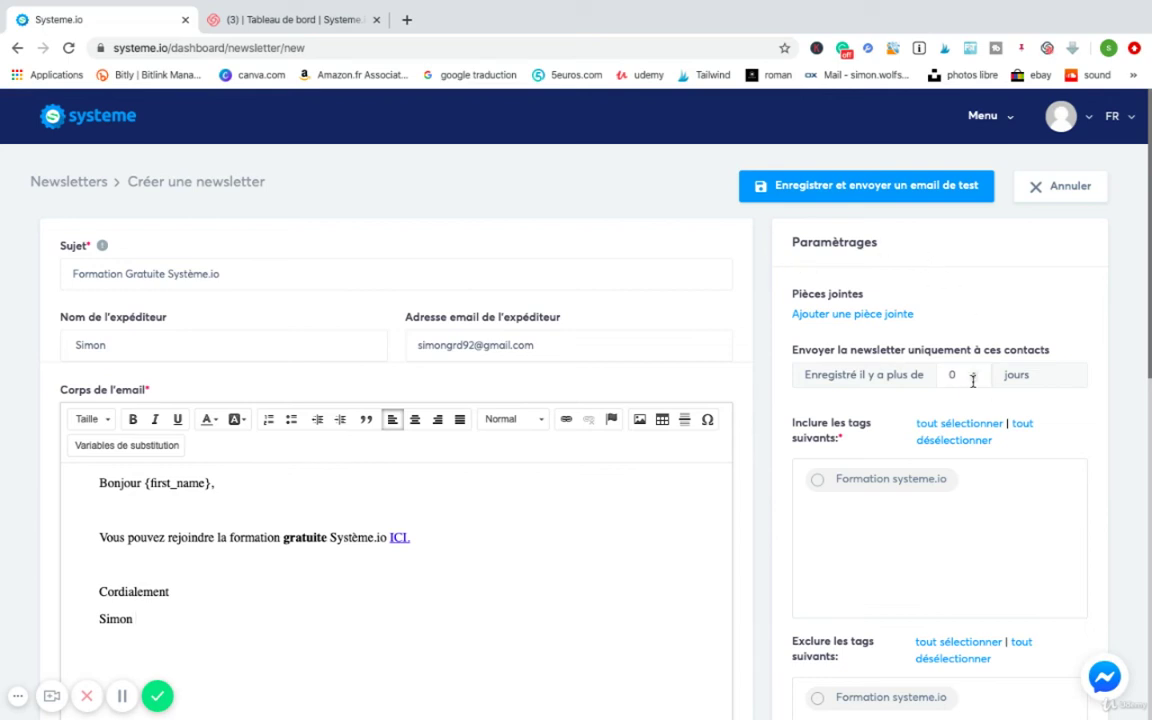
click(848, 316)
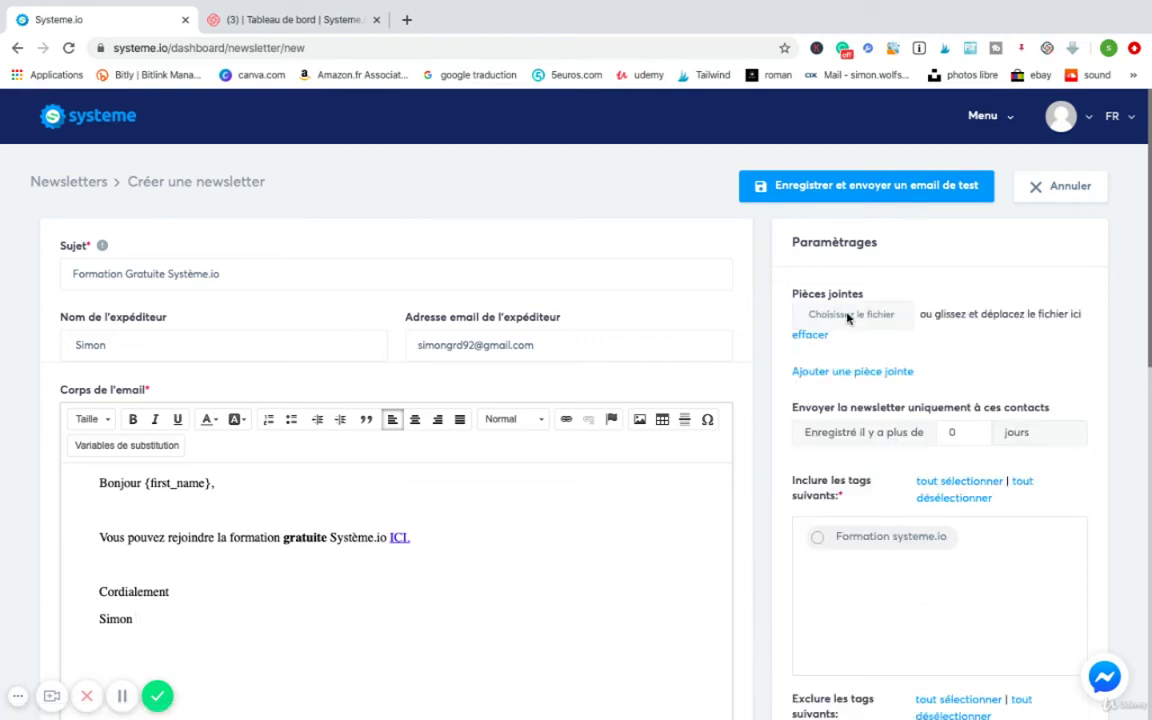
click(848, 316)
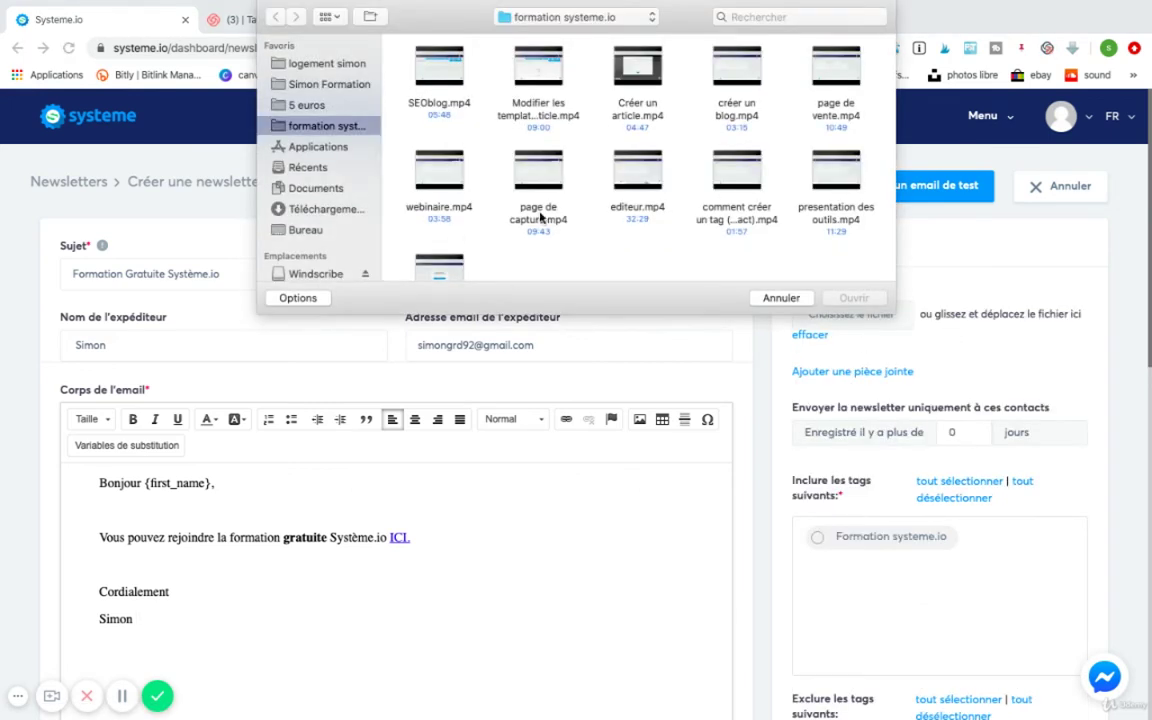
click(779, 299)
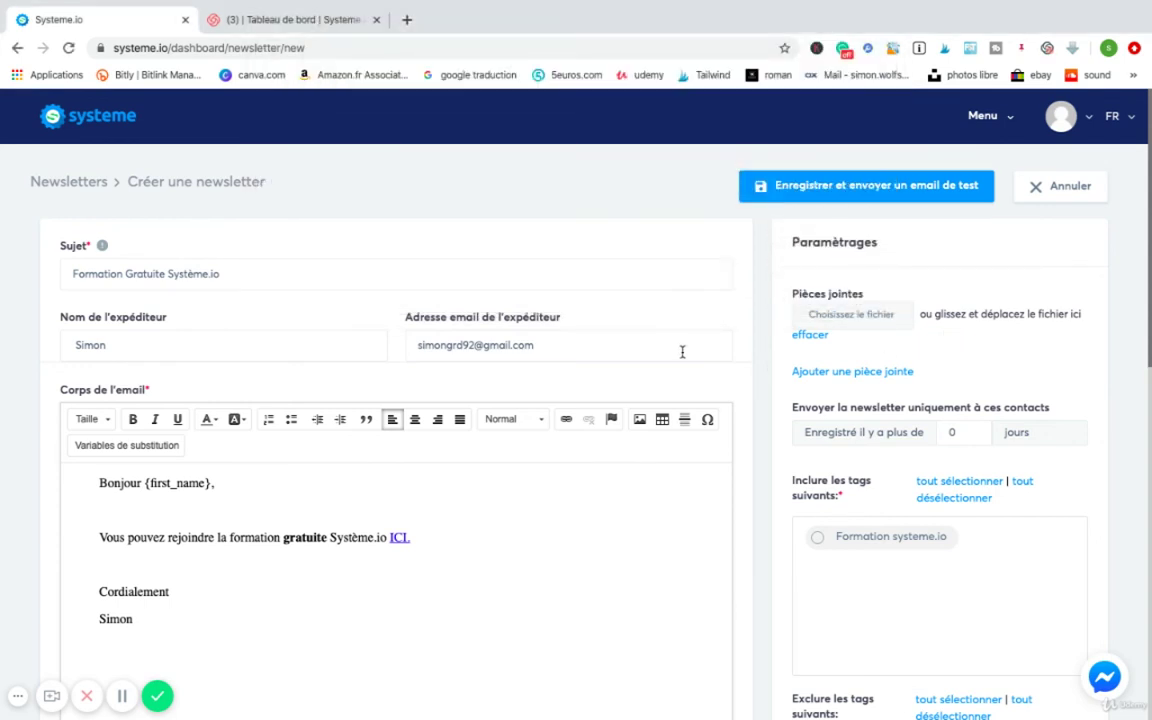
Include contacts tagged "Formation systeme.io" as recipients of the newsletter.
scroll(856, 505, down, 3)
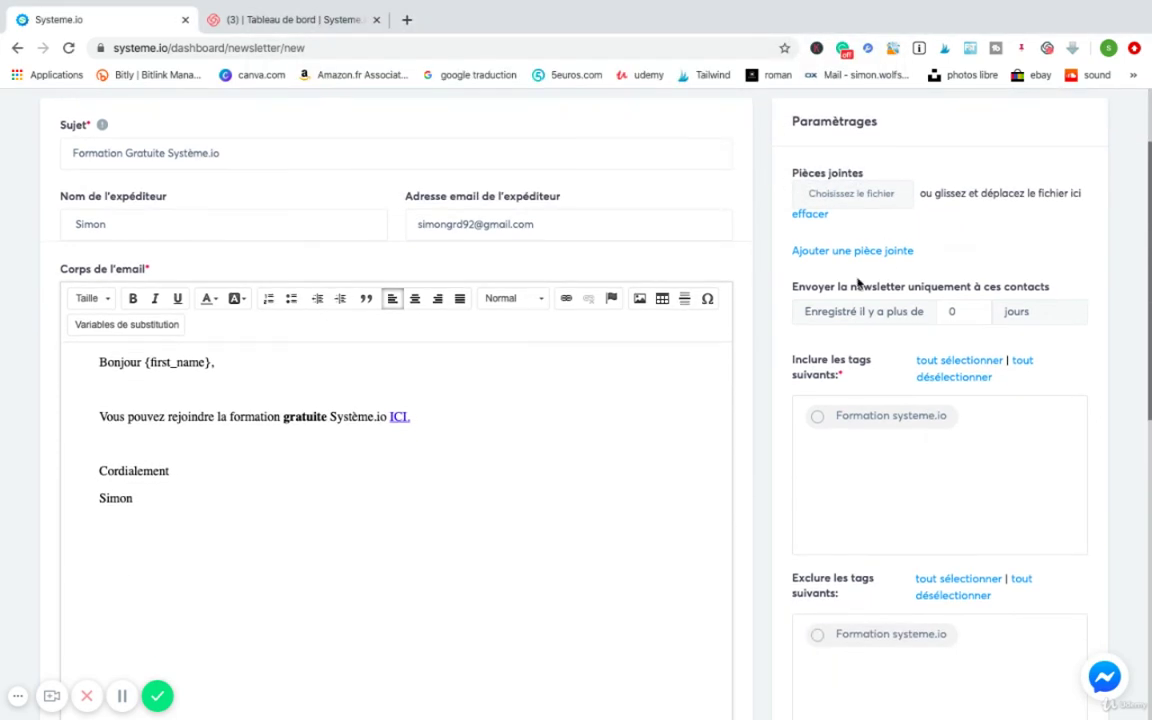
scroll(810, 399, down, 2)
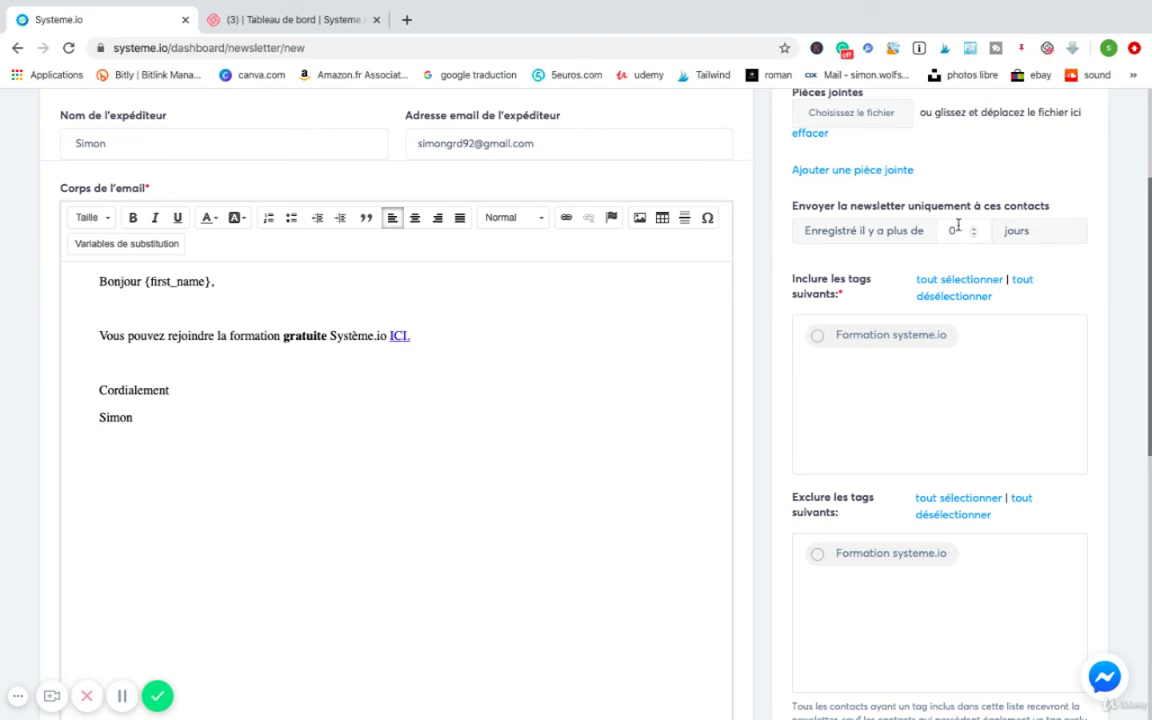
scroll(960, 229, up, 2)
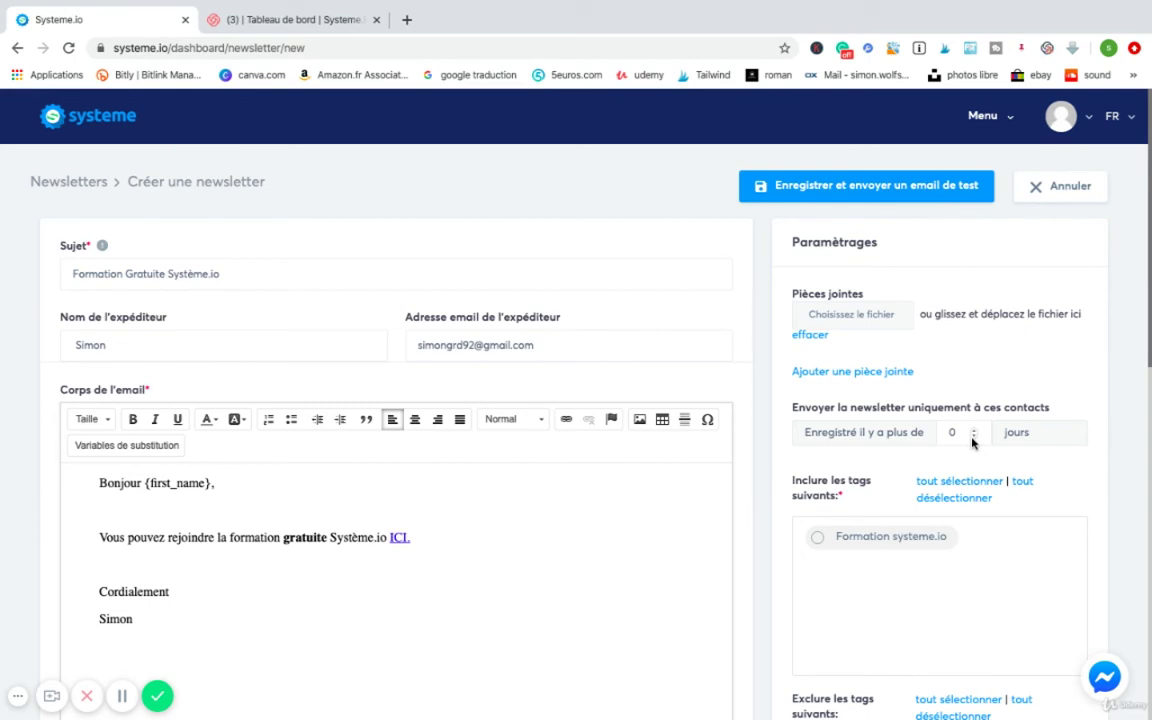
scroll(972, 442, down, 3)
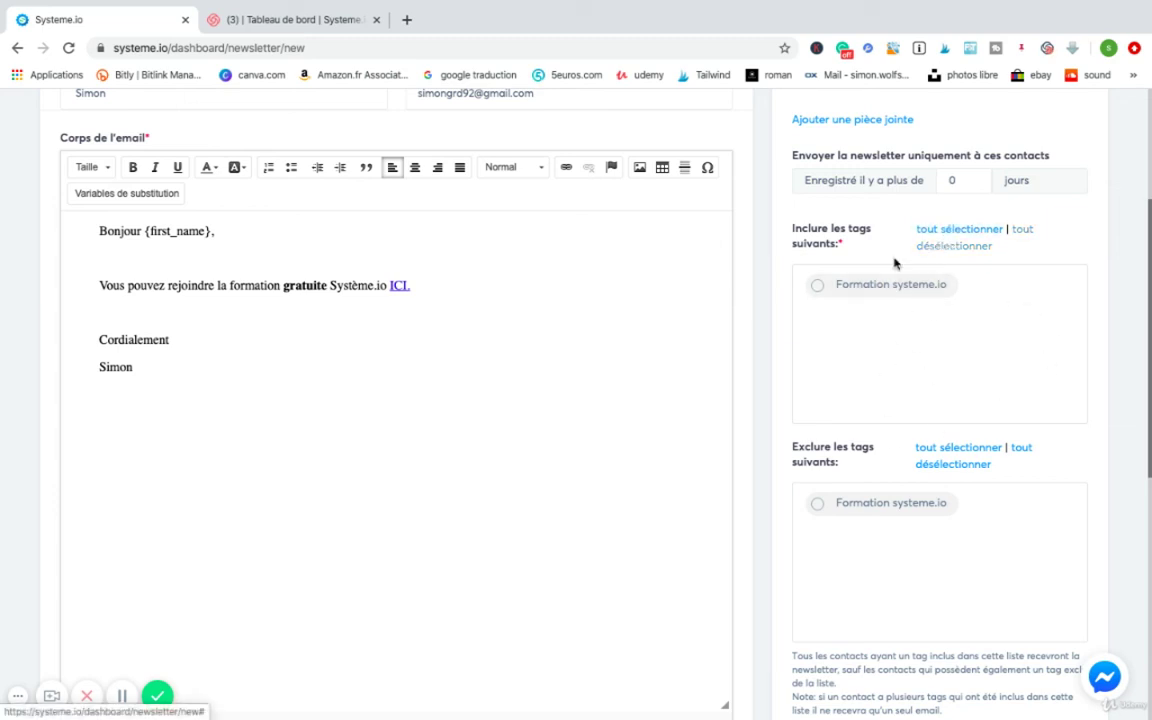
click(817, 287)
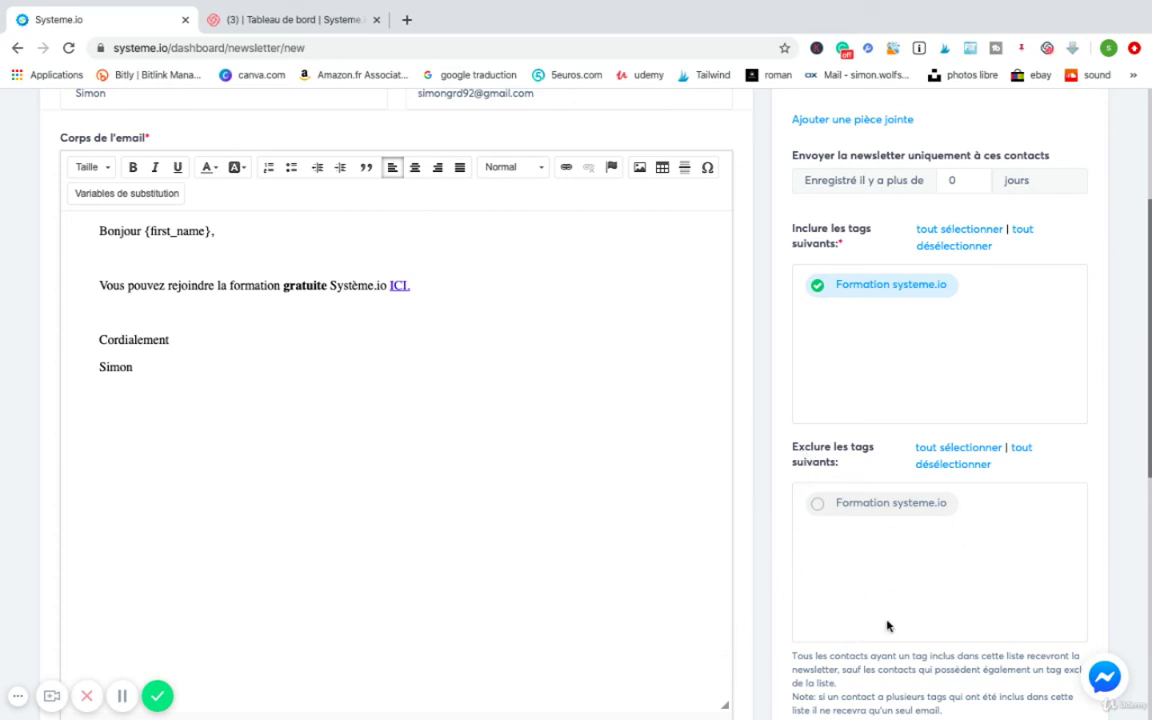
Examine the tag exclusion settings and the list of substitution variables available for the email body.
scroll(886, 378, down, 4)
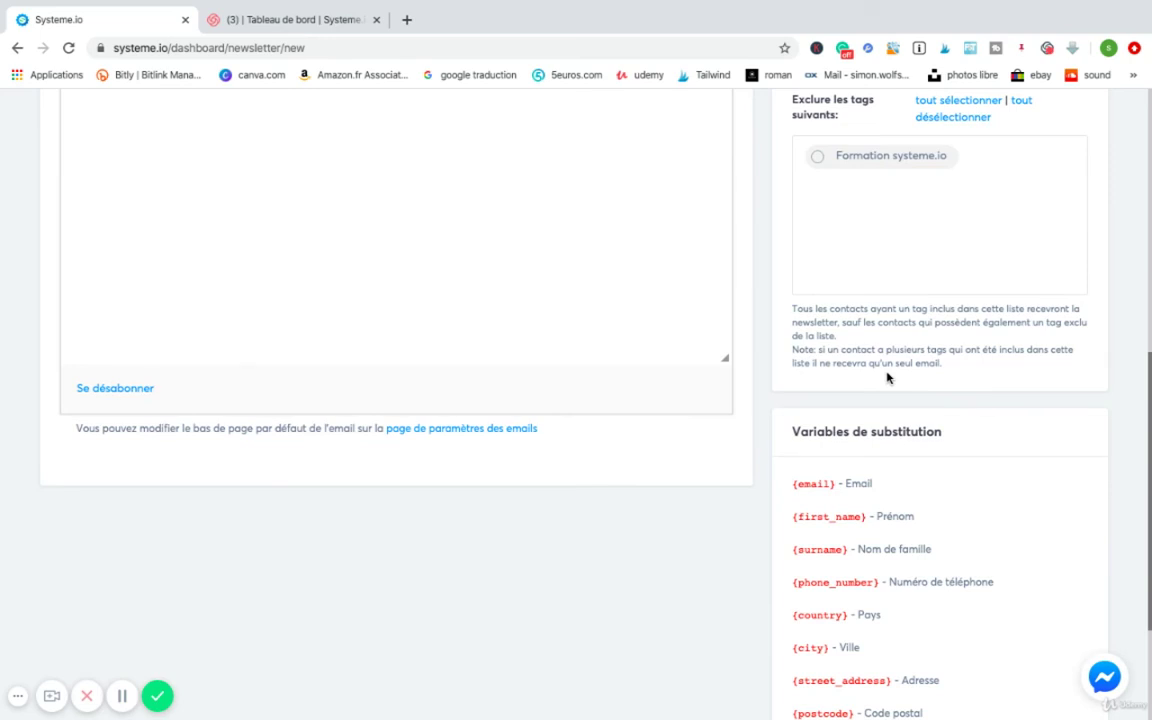
scroll(886, 378, down, 3)
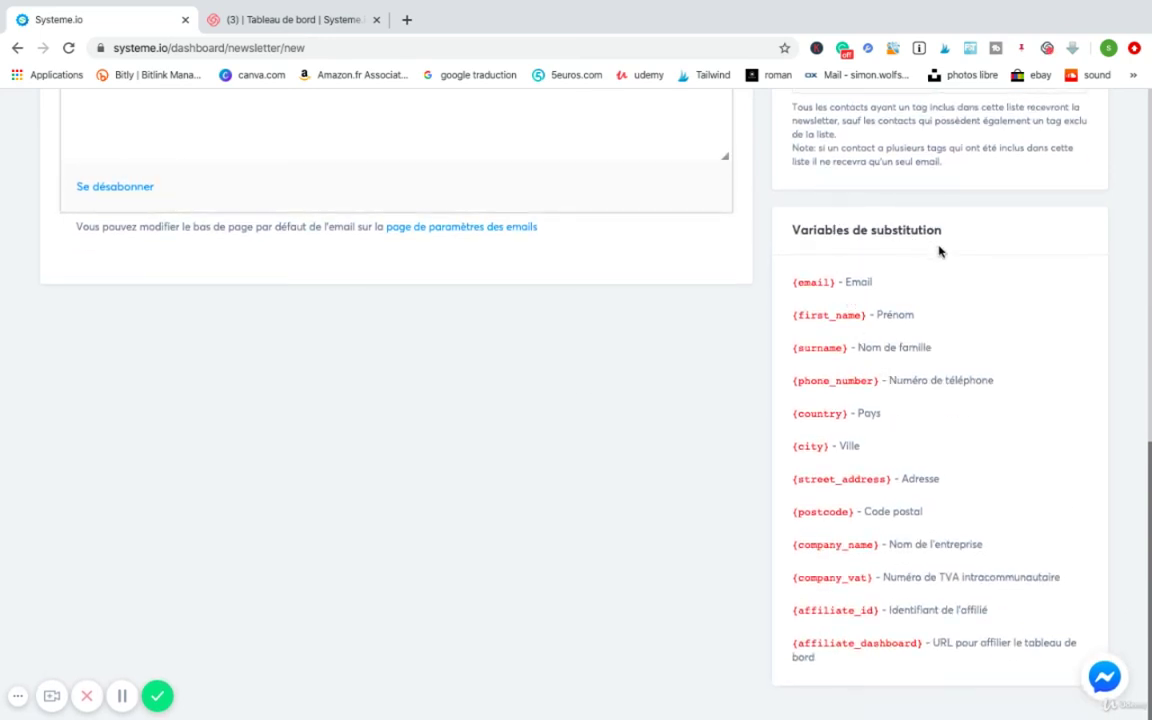
scroll(825, 428, up, 5)
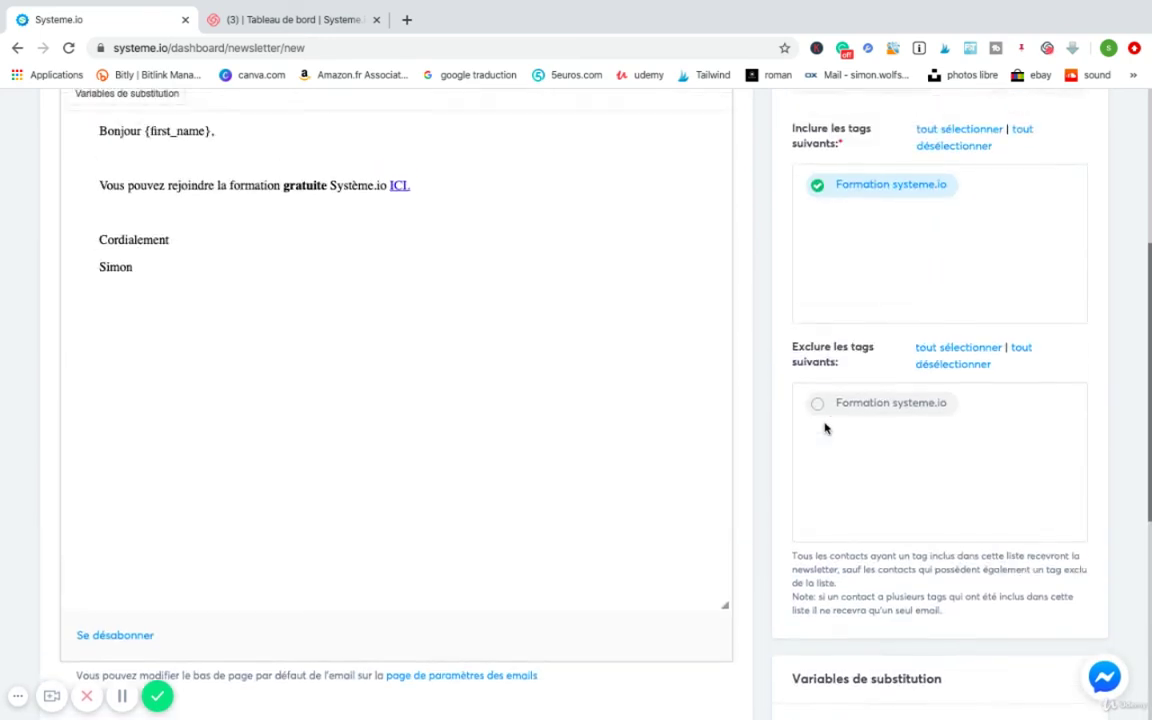
scroll(825, 428, up, 3)
scroll(745, 555, down, 5)
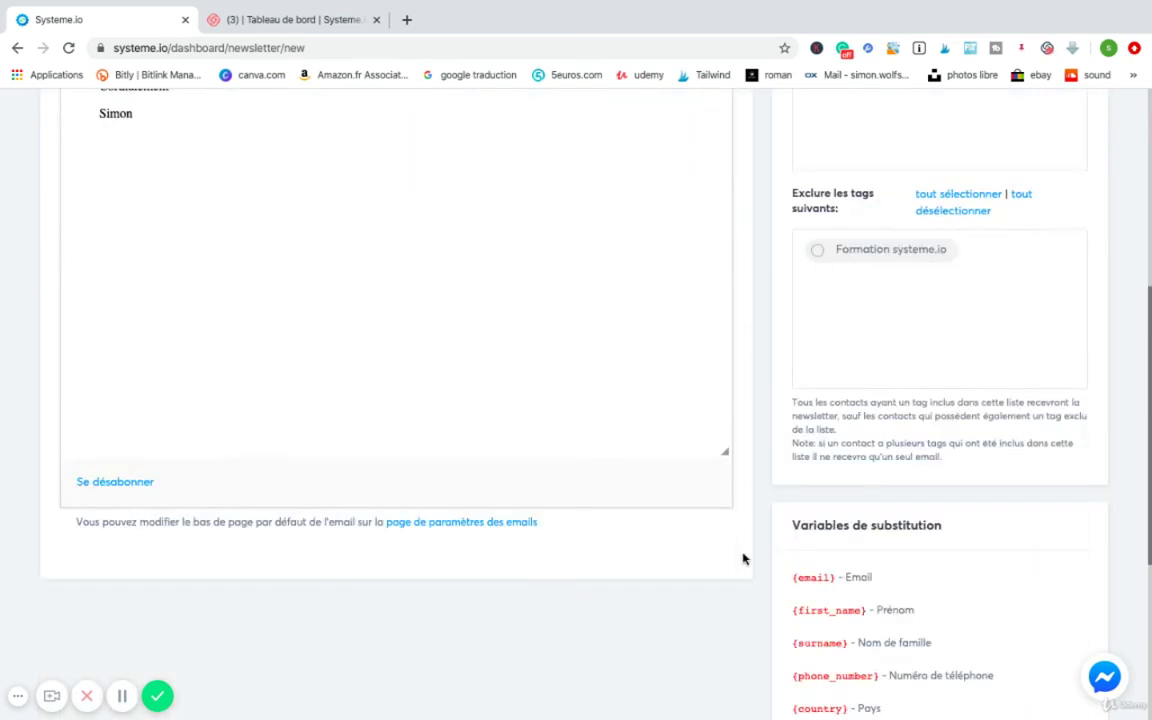
scroll(745, 555, down, 2)
drag(791, 414, 822, 410)
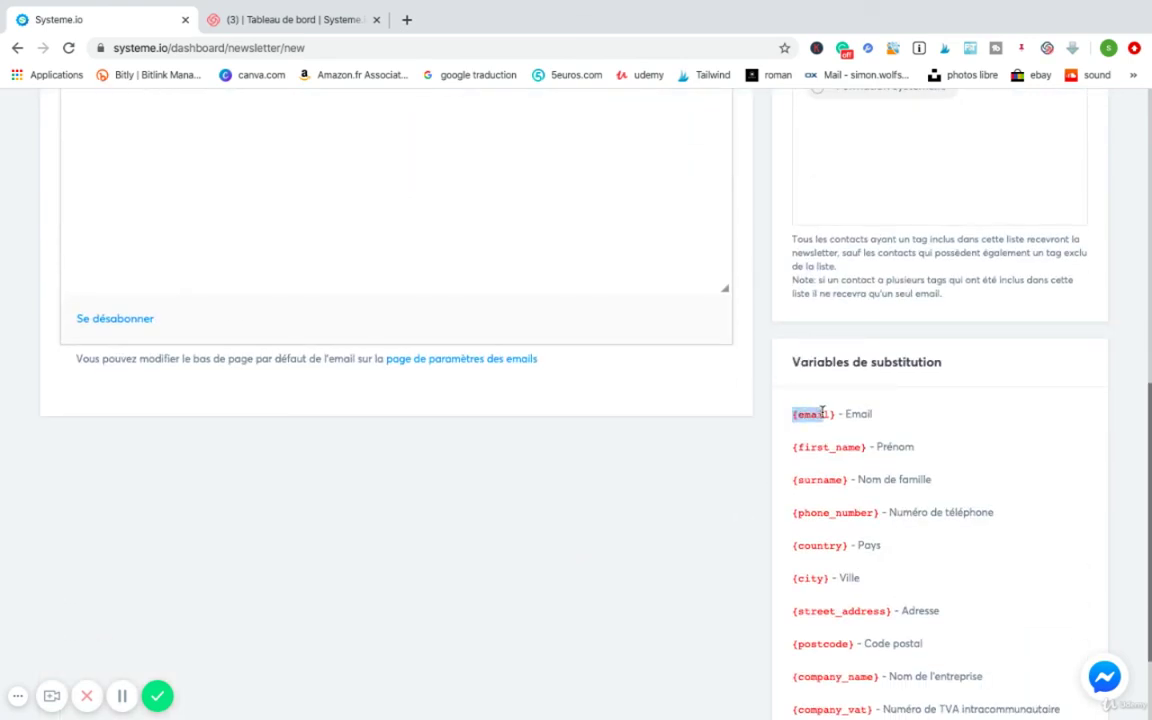
scroll(600, 334, up, 7)
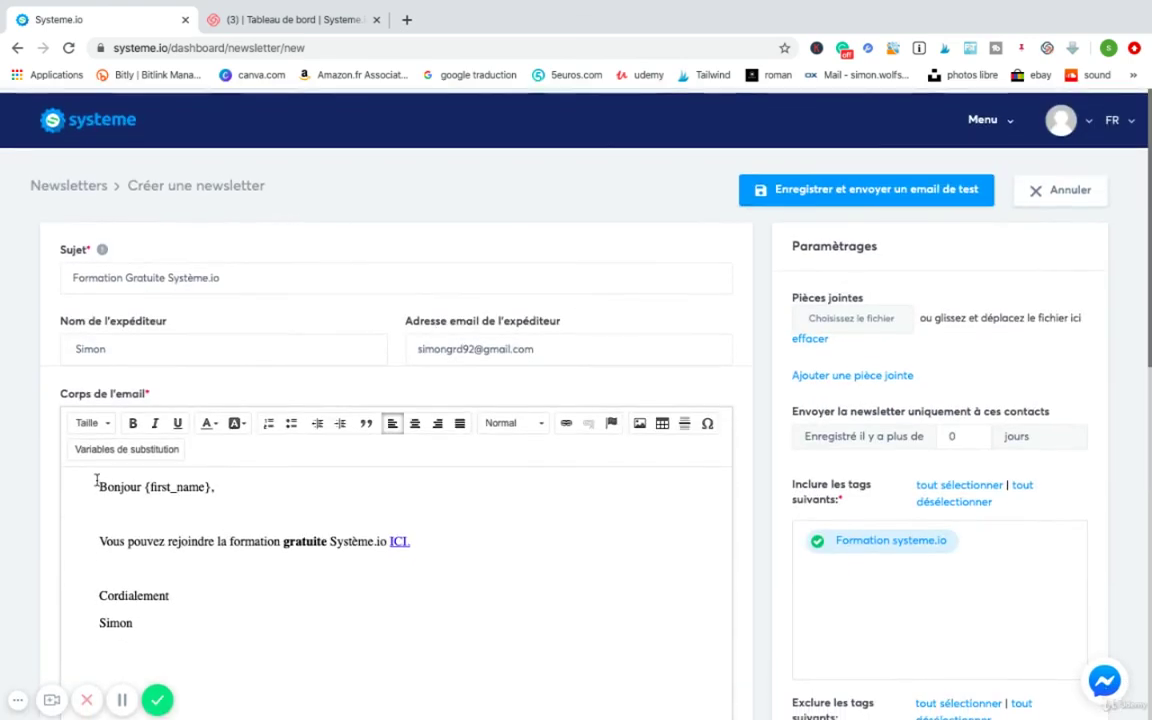
scroll(476, 548, down, 8)
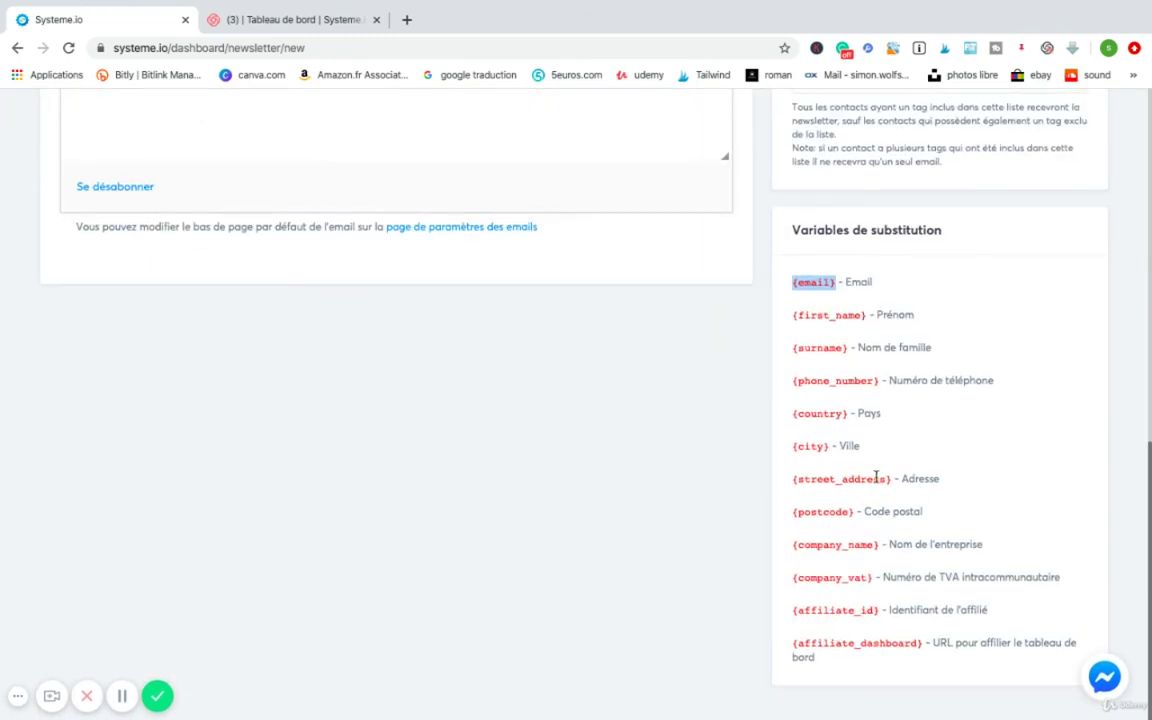
scroll(676, 530, up, 8)
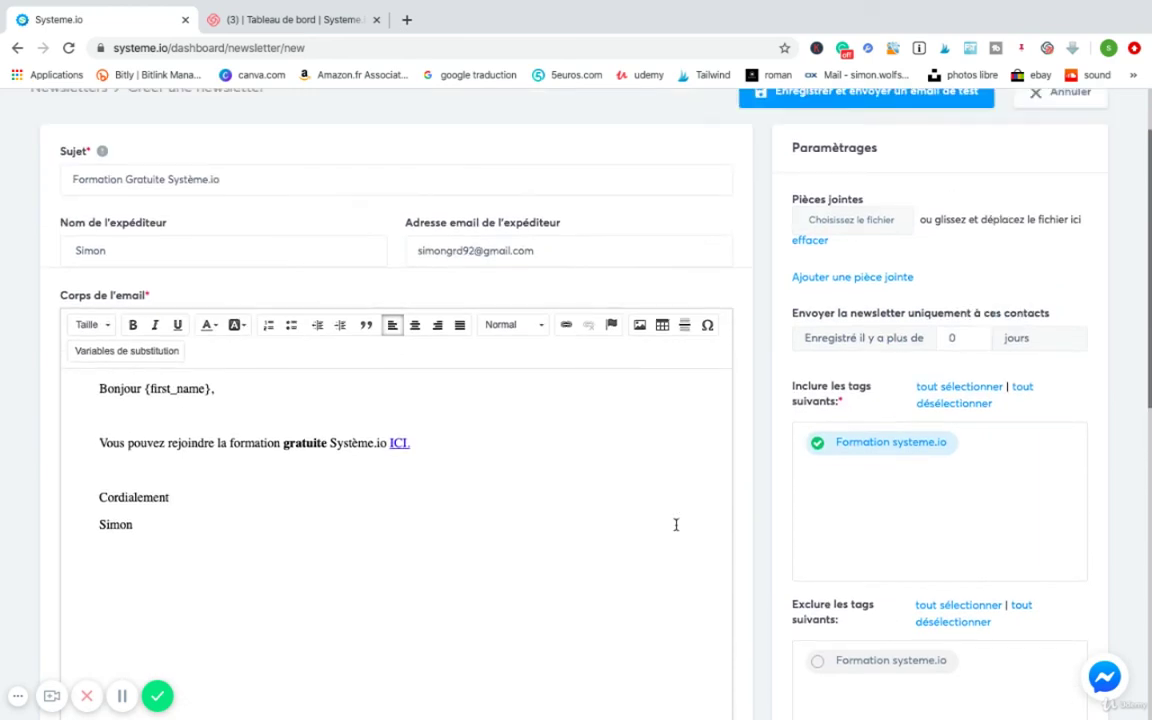
Restrict the newsletter to contacts registered more than 2 days ago.
scroll(676, 524, up, 1)
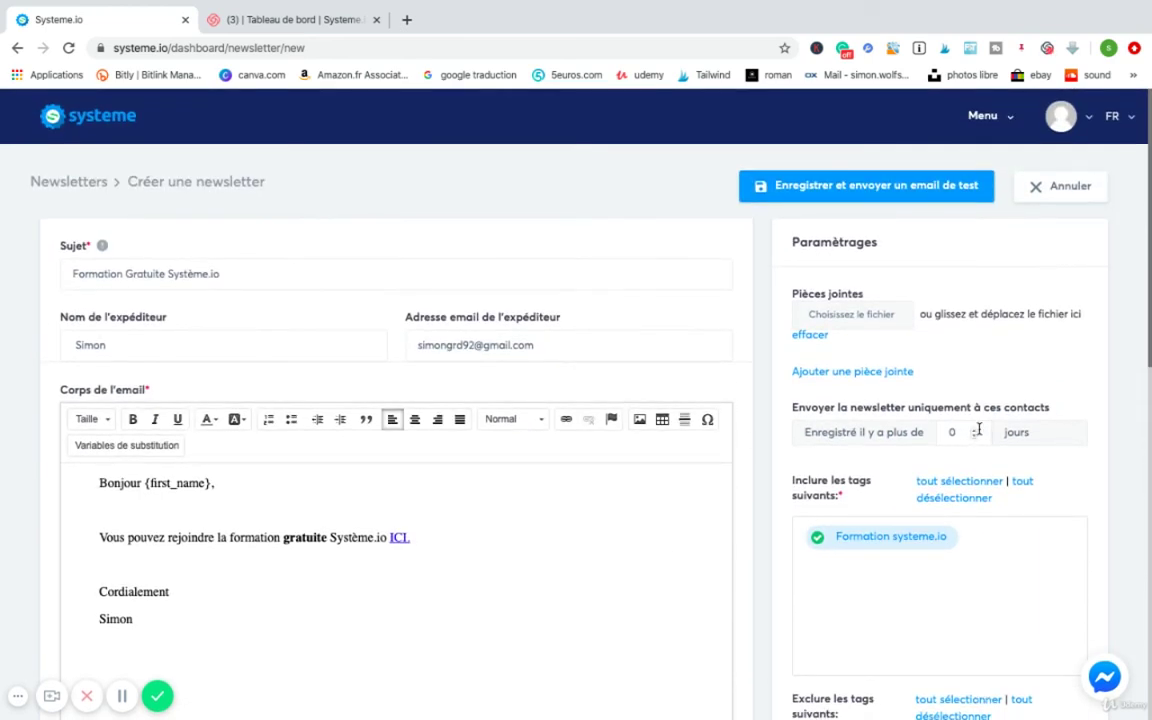
click(979, 429)
click(974, 430)
click(974, 430)
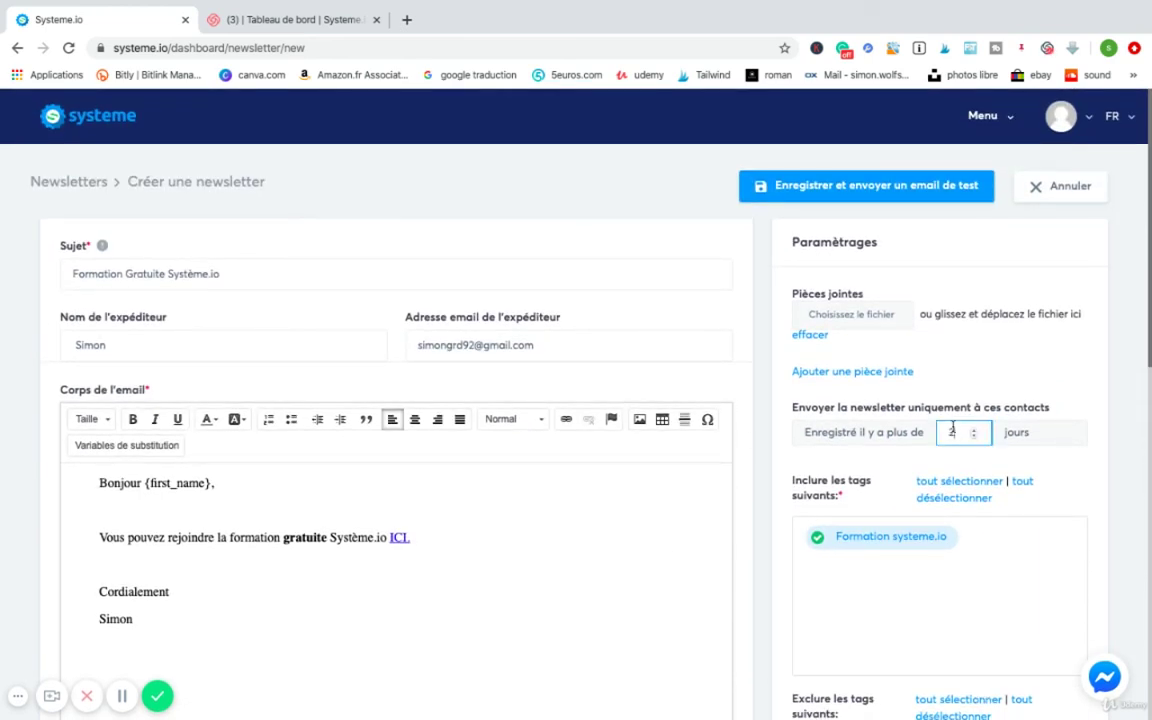
click(745, 327)
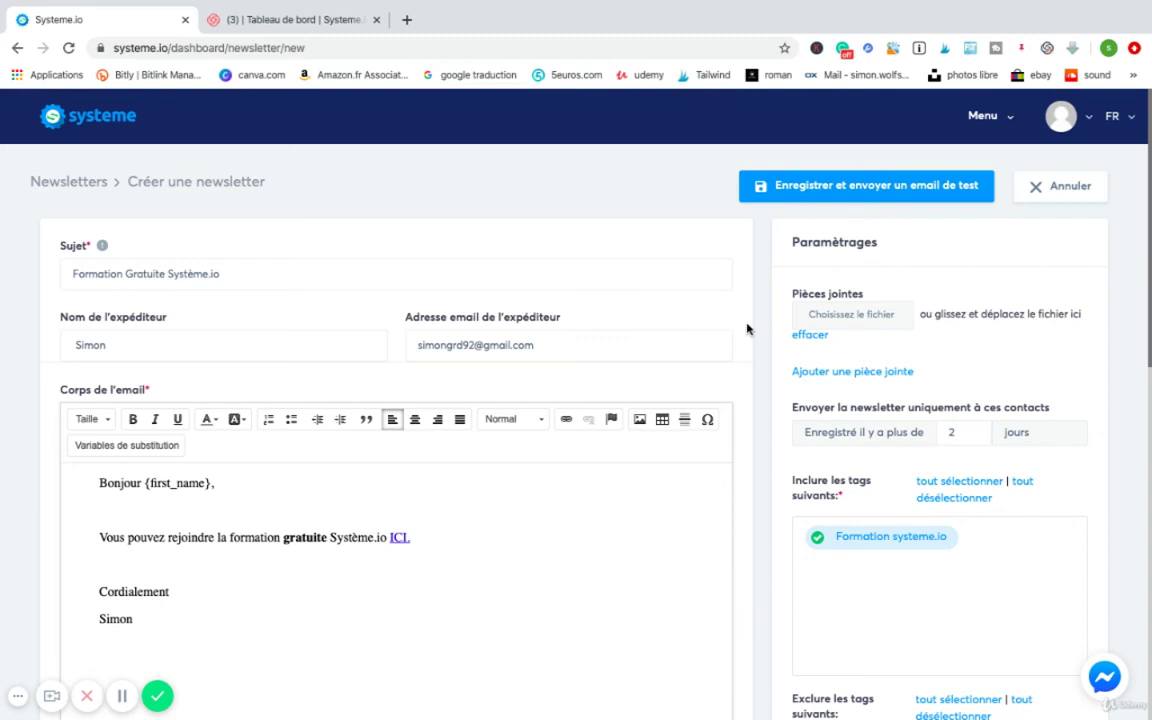
Try to save the newsletter and send a test email, and review the form for errors.
click(846, 191)
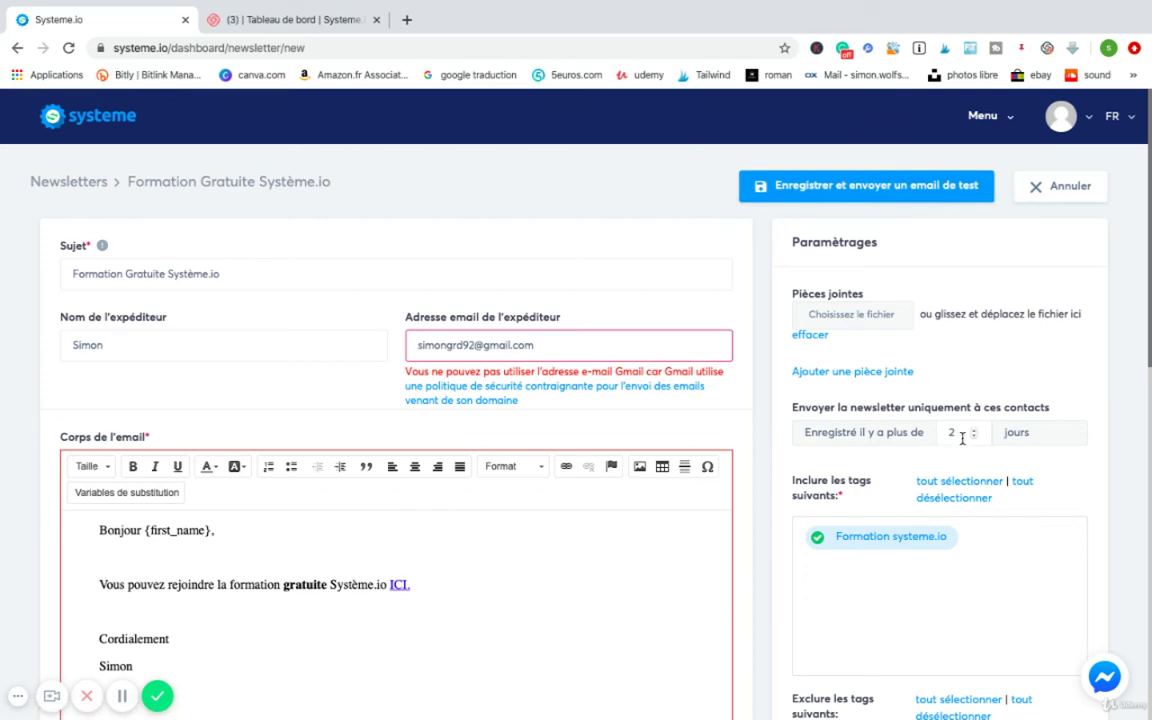
scroll(962, 437, down, 2)
scroll(962, 437, up, 2)
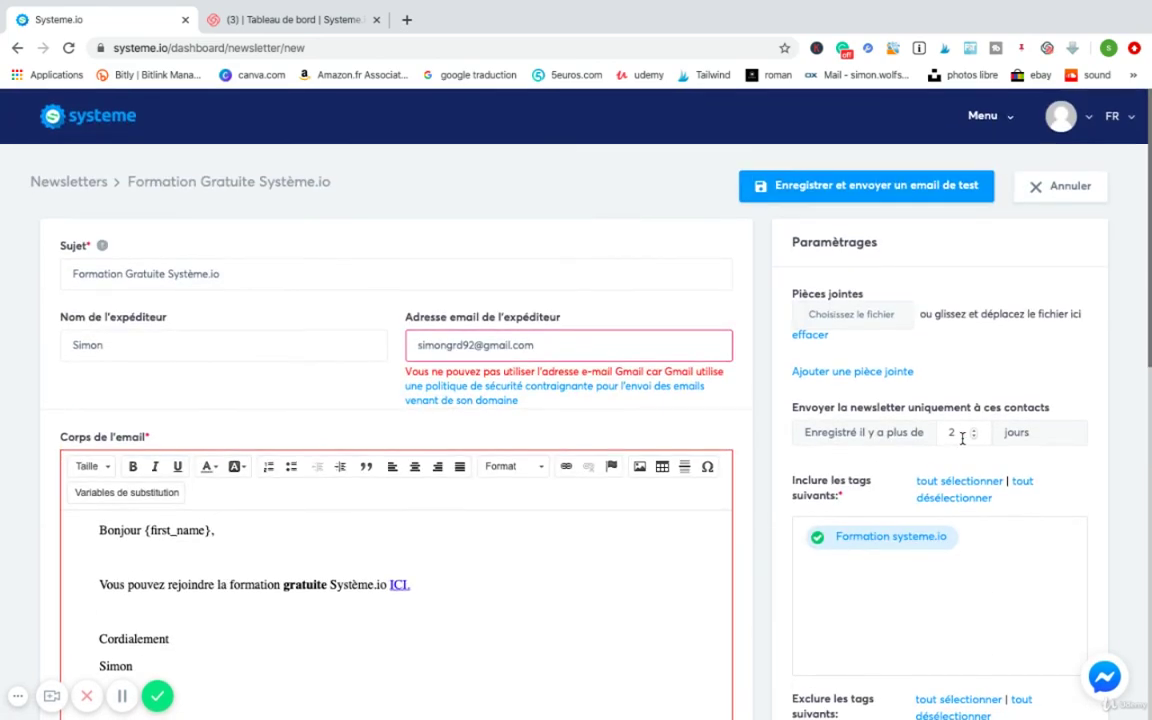